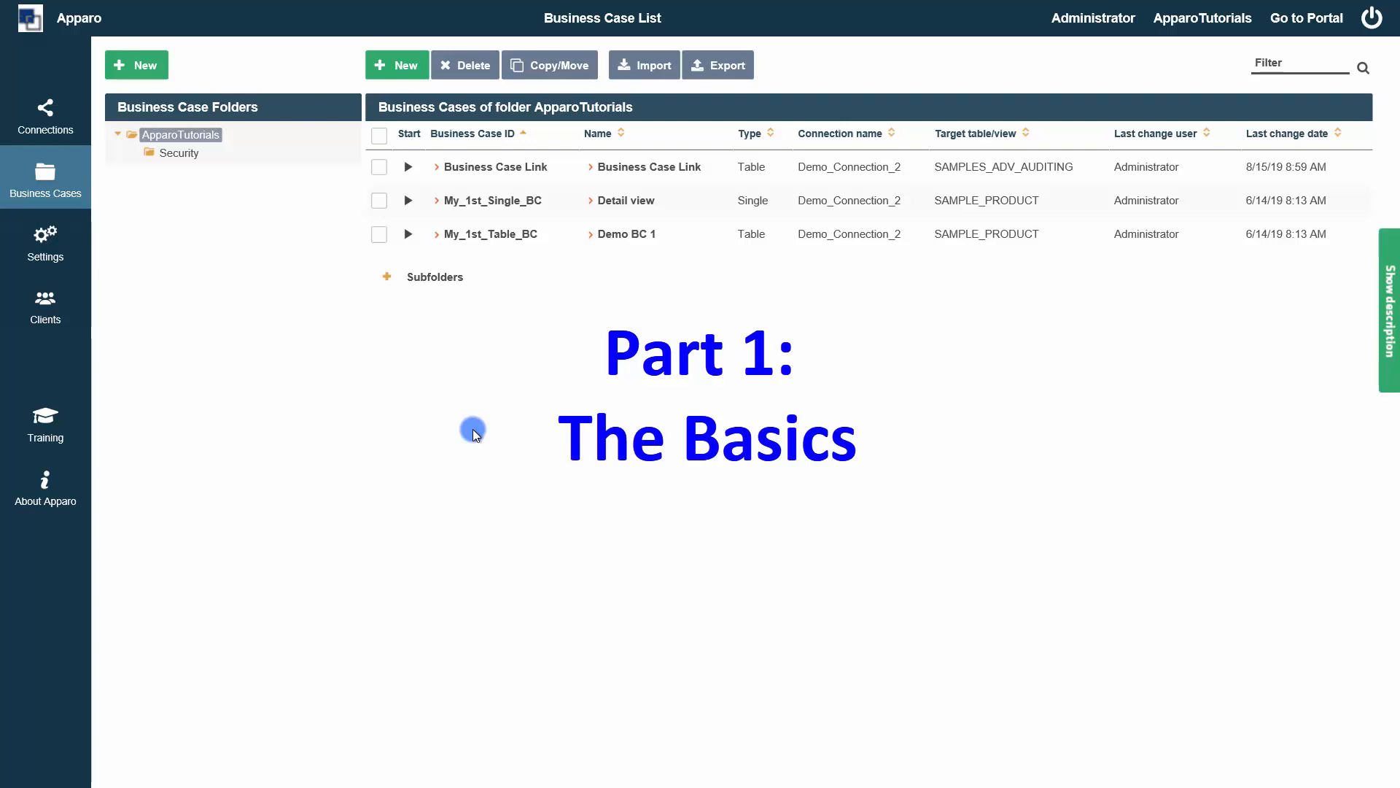
Switch to the Apparo Configuration Manager, review the web security system's administrator group setting, and minimize the window
key("alt+Tab")
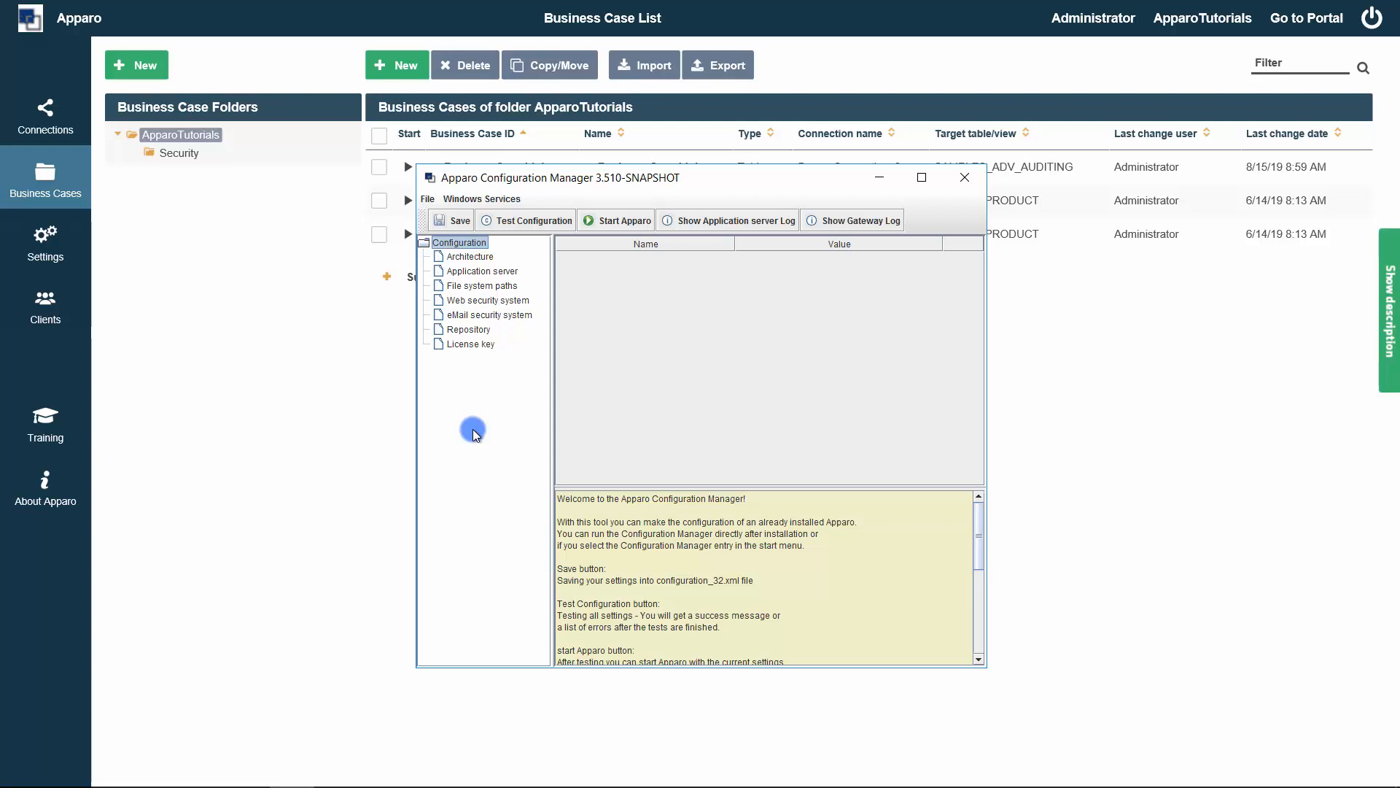
left_click(464, 302)
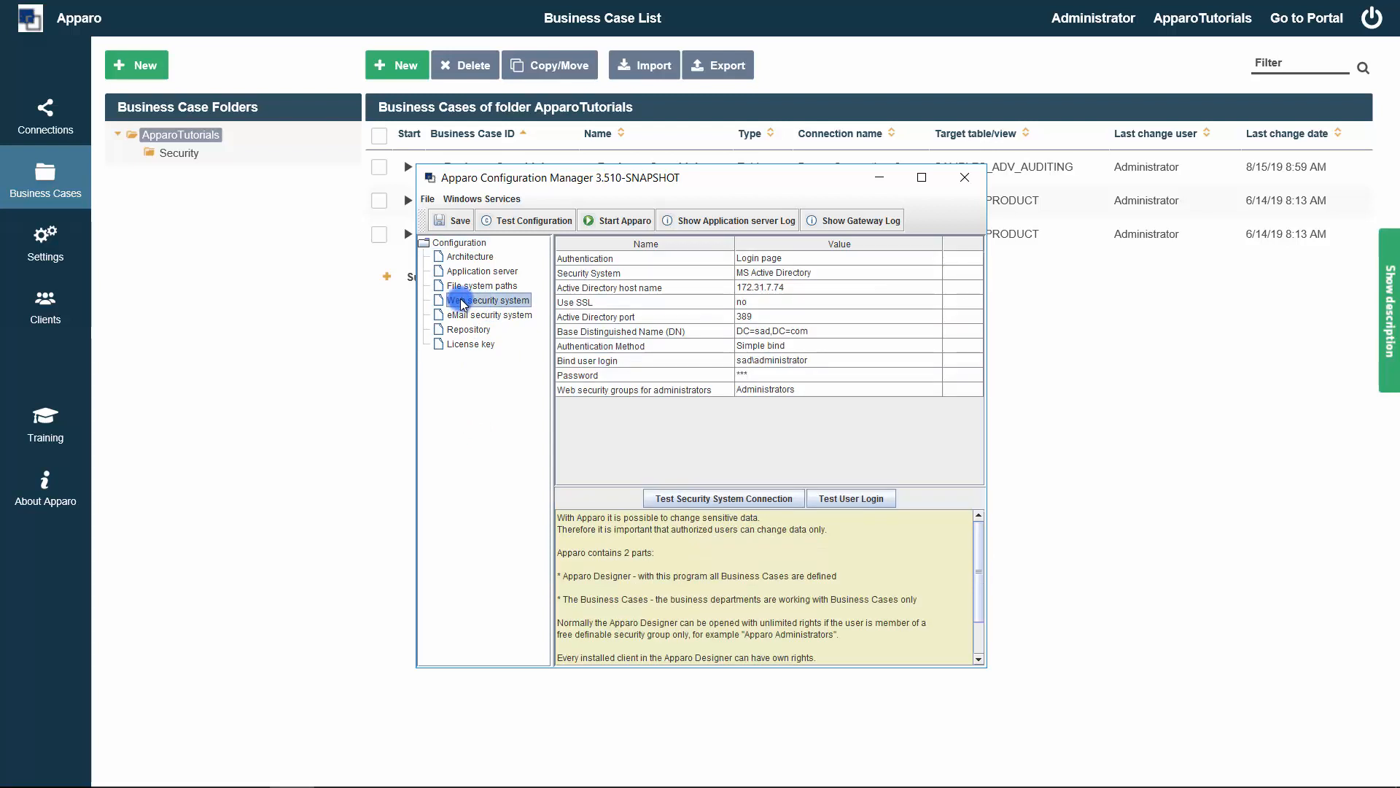
left_click(592, 393)
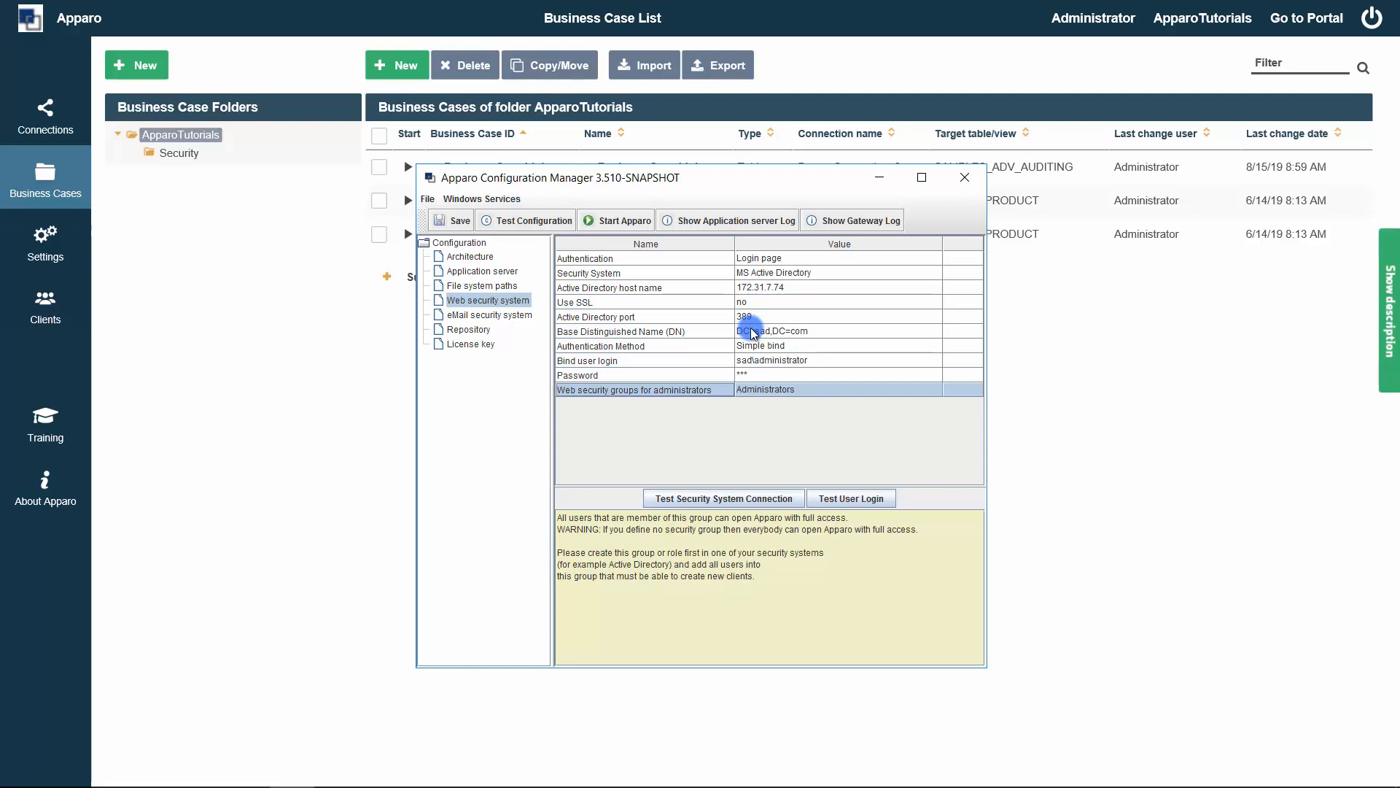
left_click(879, 179)
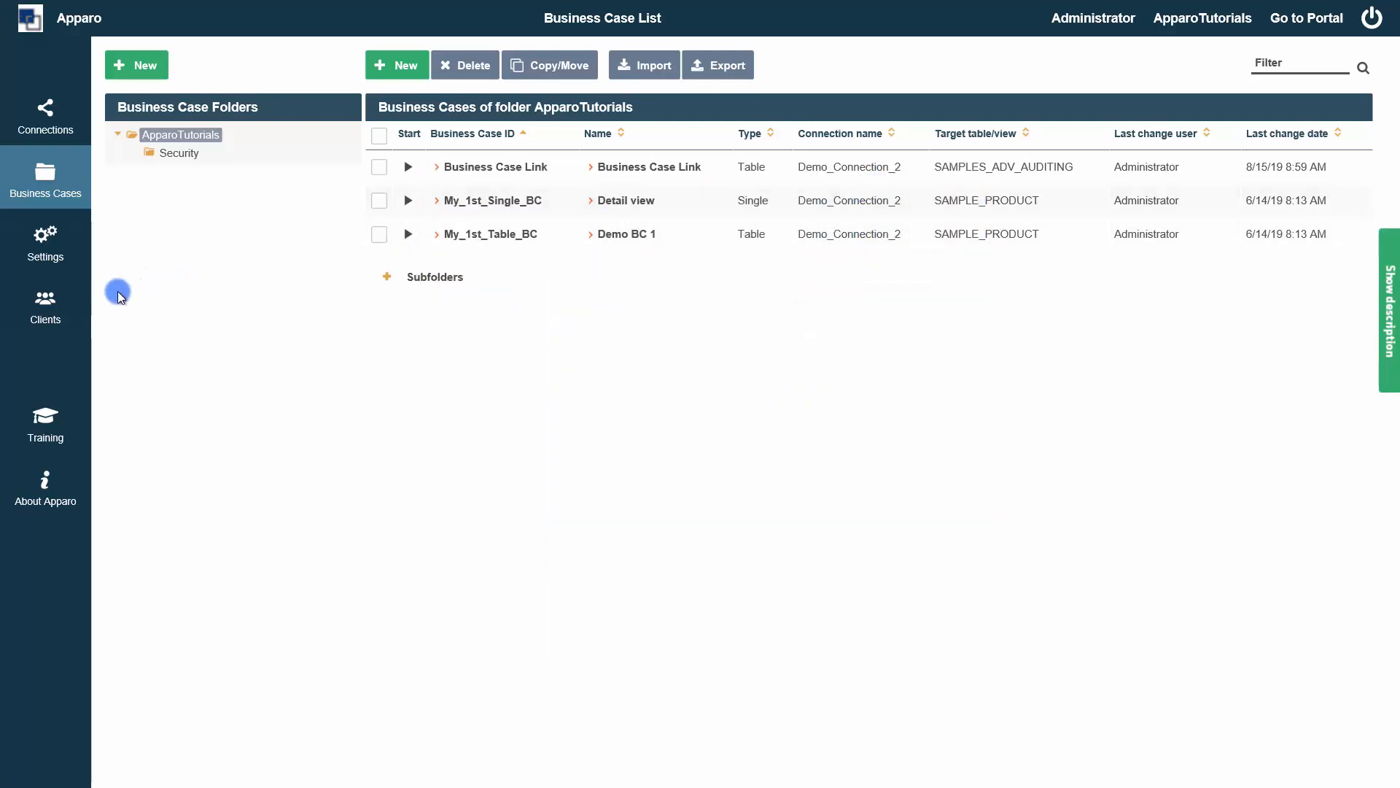
Open the access rights settings of the ApparoTutorials client
left_click(49, 310)
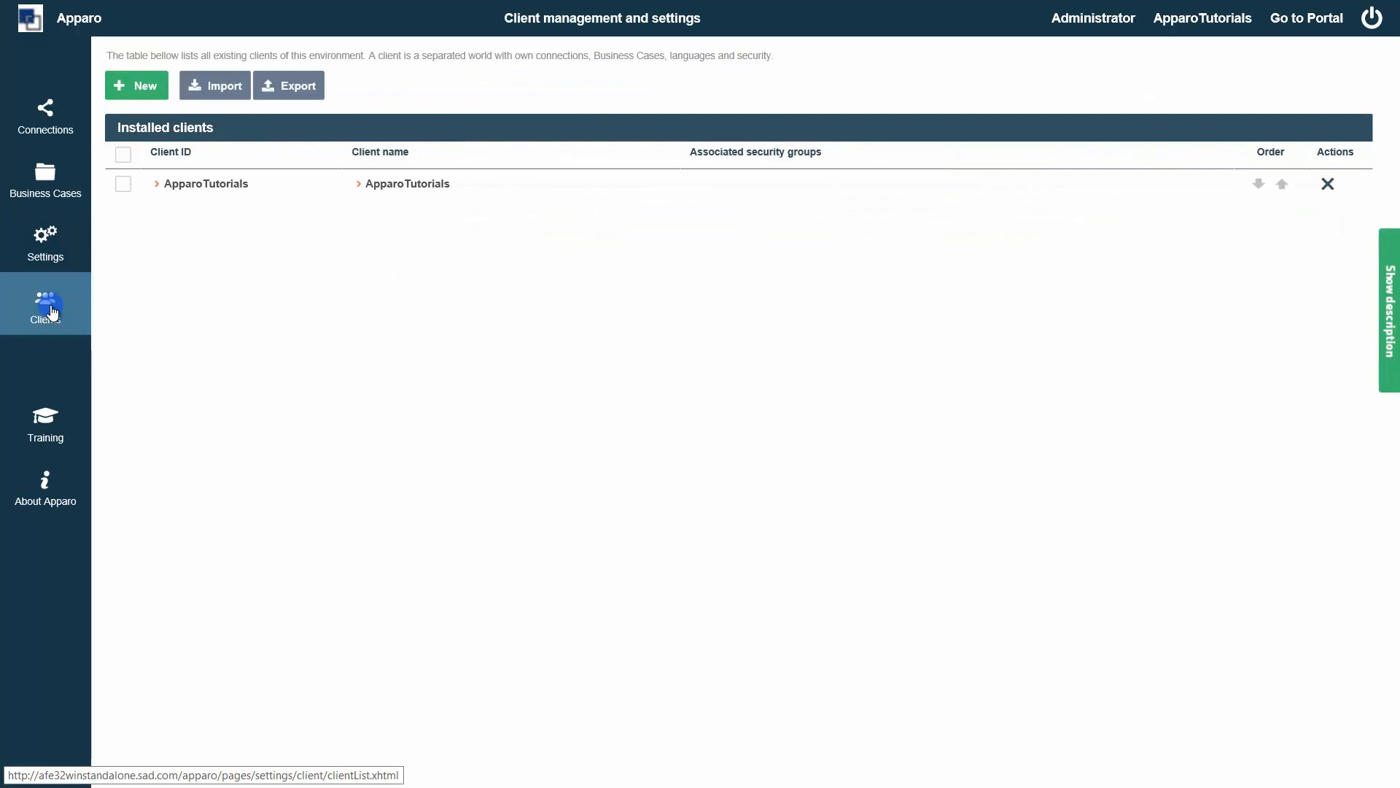
left_click(195, 187)
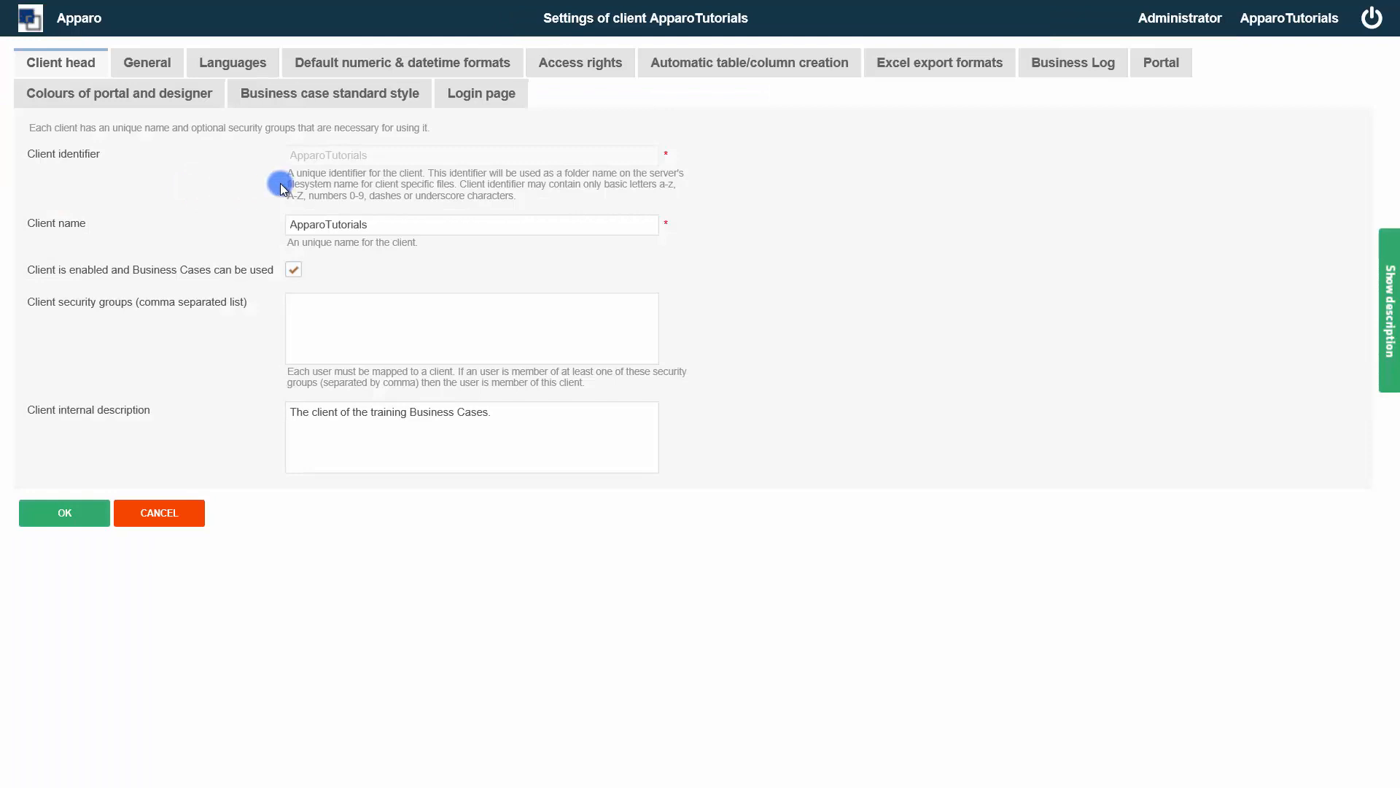
left_click(574, 70)
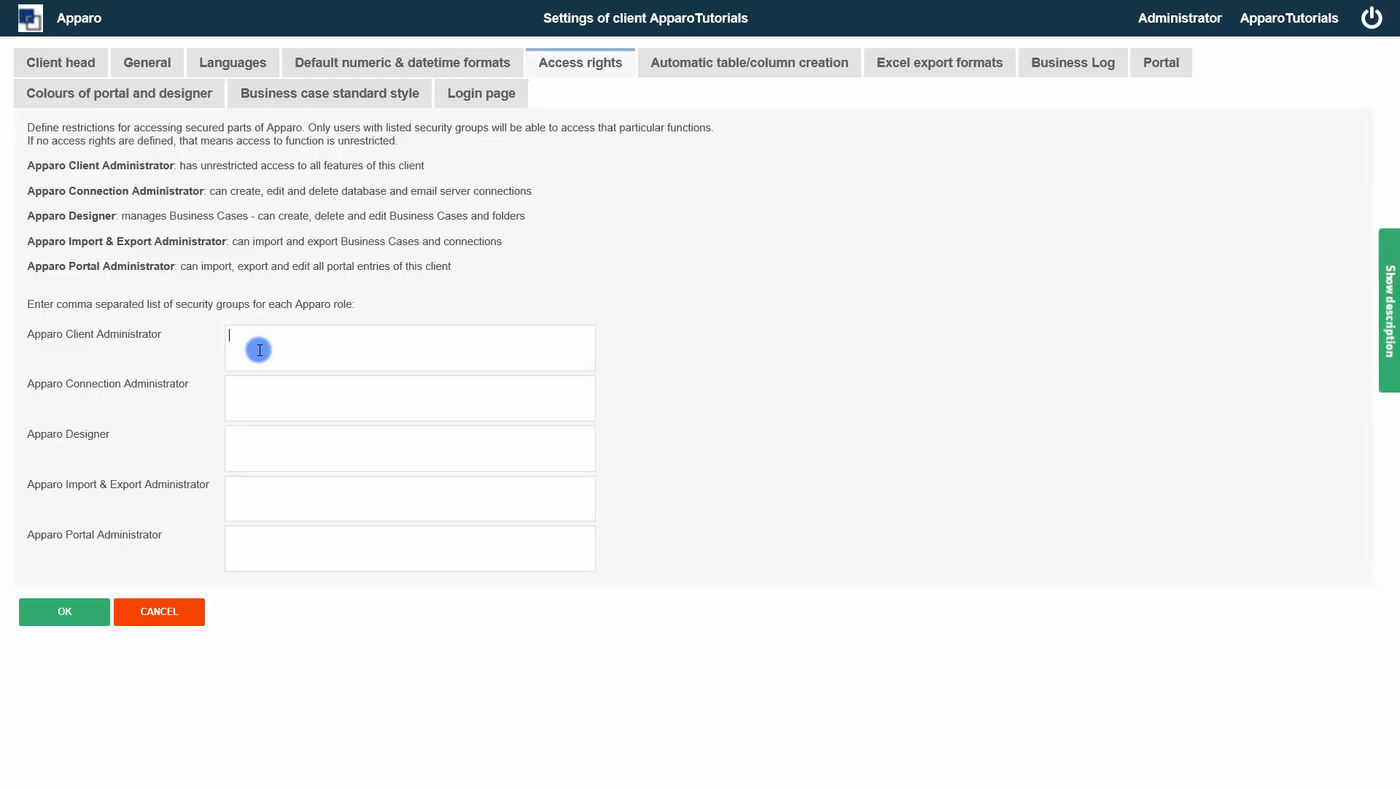
Enter Admin_Group_A,Admin_Group_B,Admin_Group_C as the security groups for the Apparo Client Administrator role
type("Admin_Group_A")
type(",Admin_Group_B,Admin_Group")
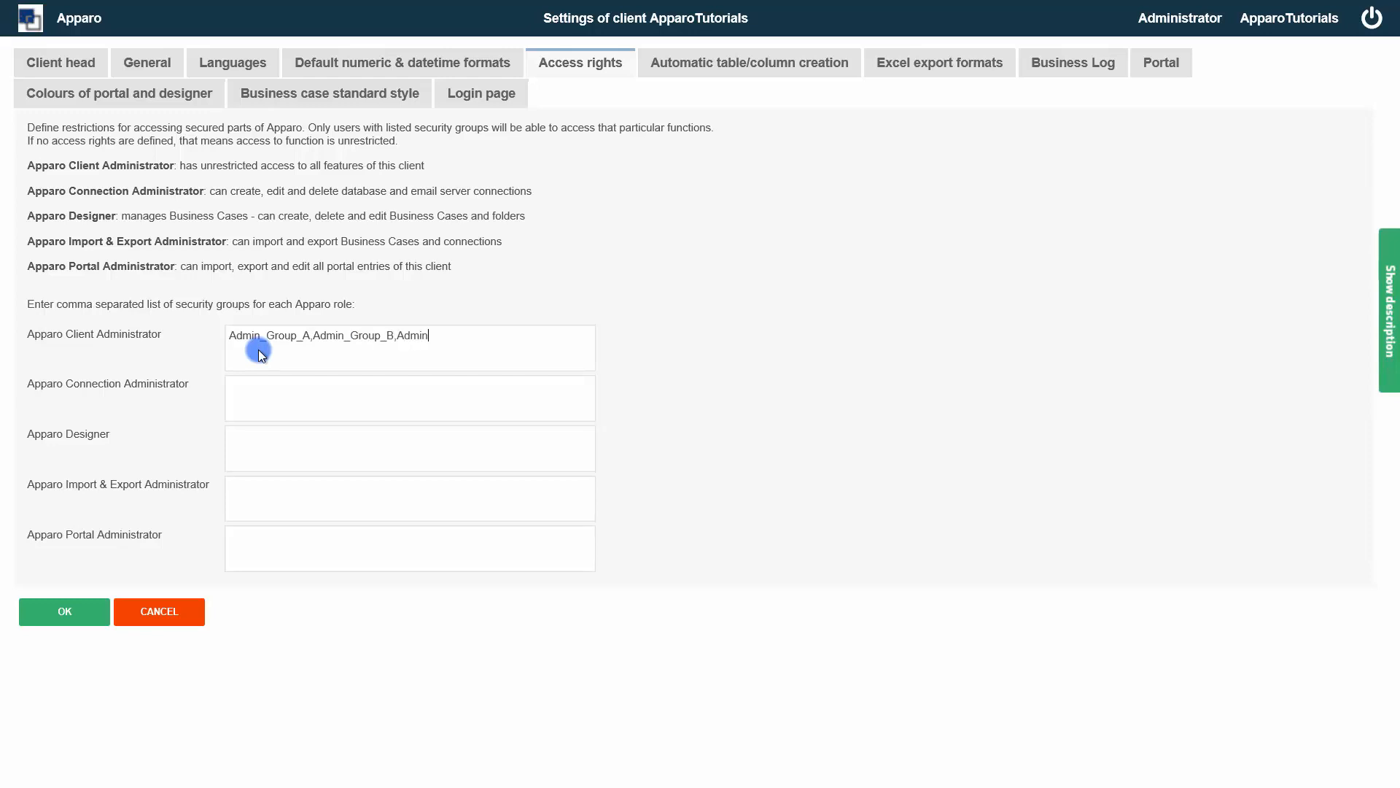
type("_C")
Replace the Client Administrator group list with the wildcard entry Admin_Group*, and change its wildcard to give Admin_Group%
double_click(473, 335)
left_click_drag(351, 337, 301, 338)
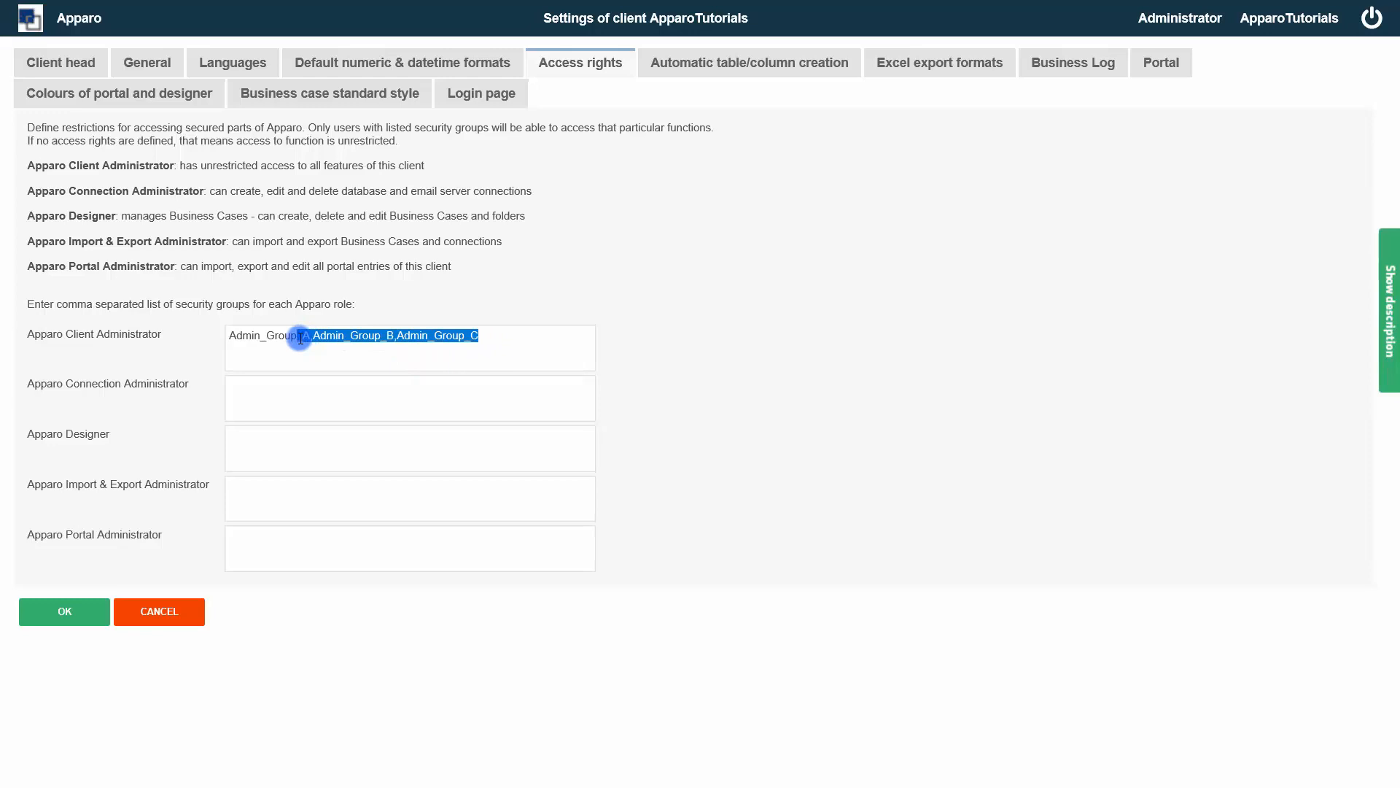
key("BackSpace")
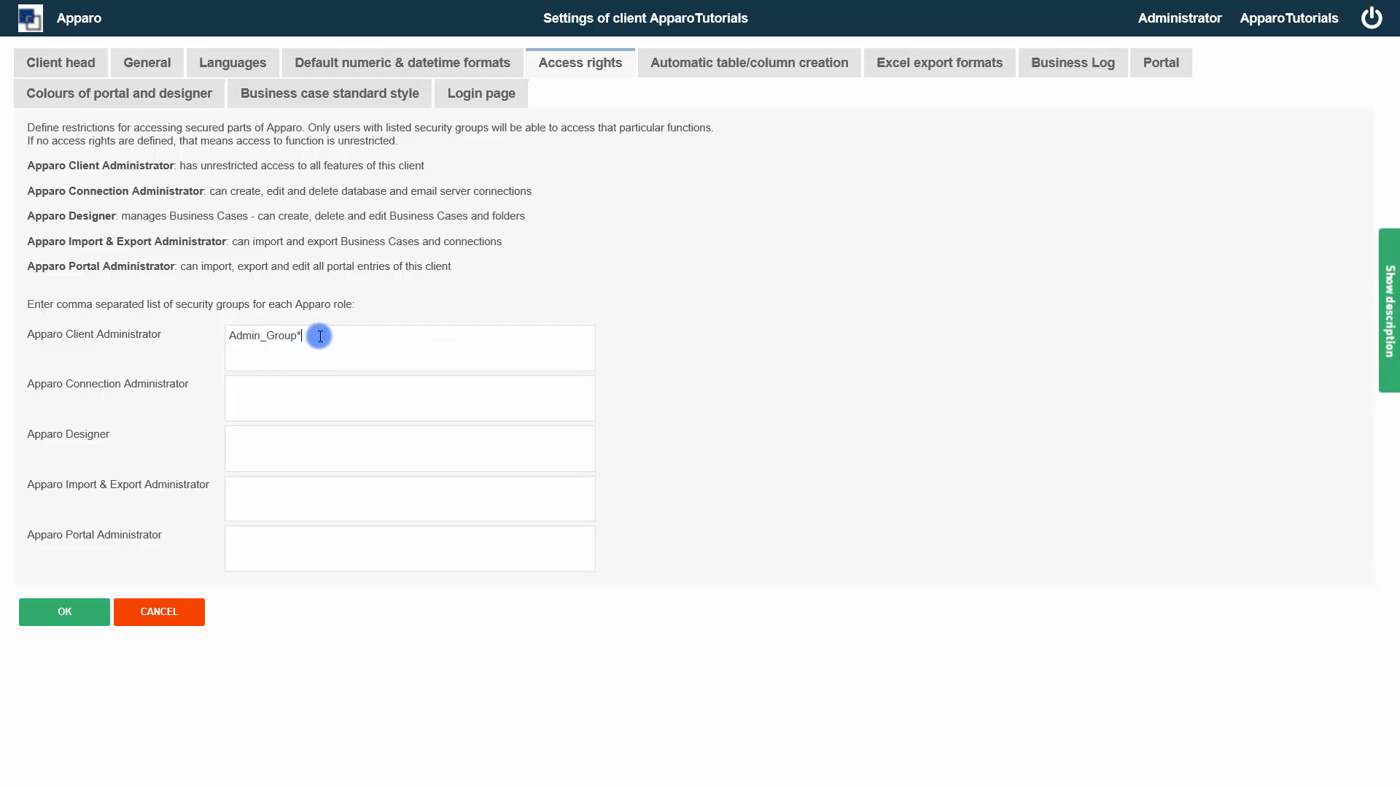
key("BackSpace")
type("%")
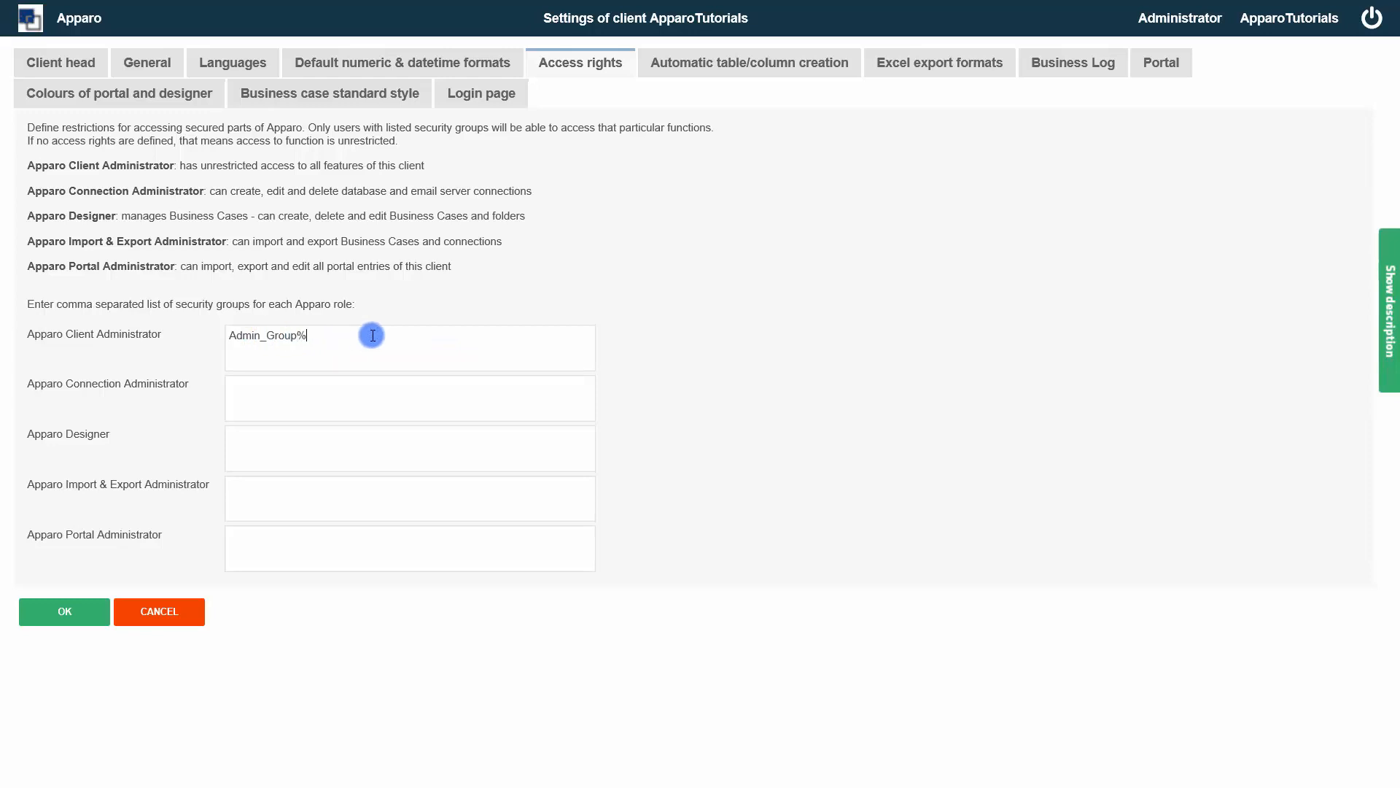
Change the Client Administrator entry to Admin_Group != admin_group, and clear the field
key("BackSpace")
type("= admin_group")
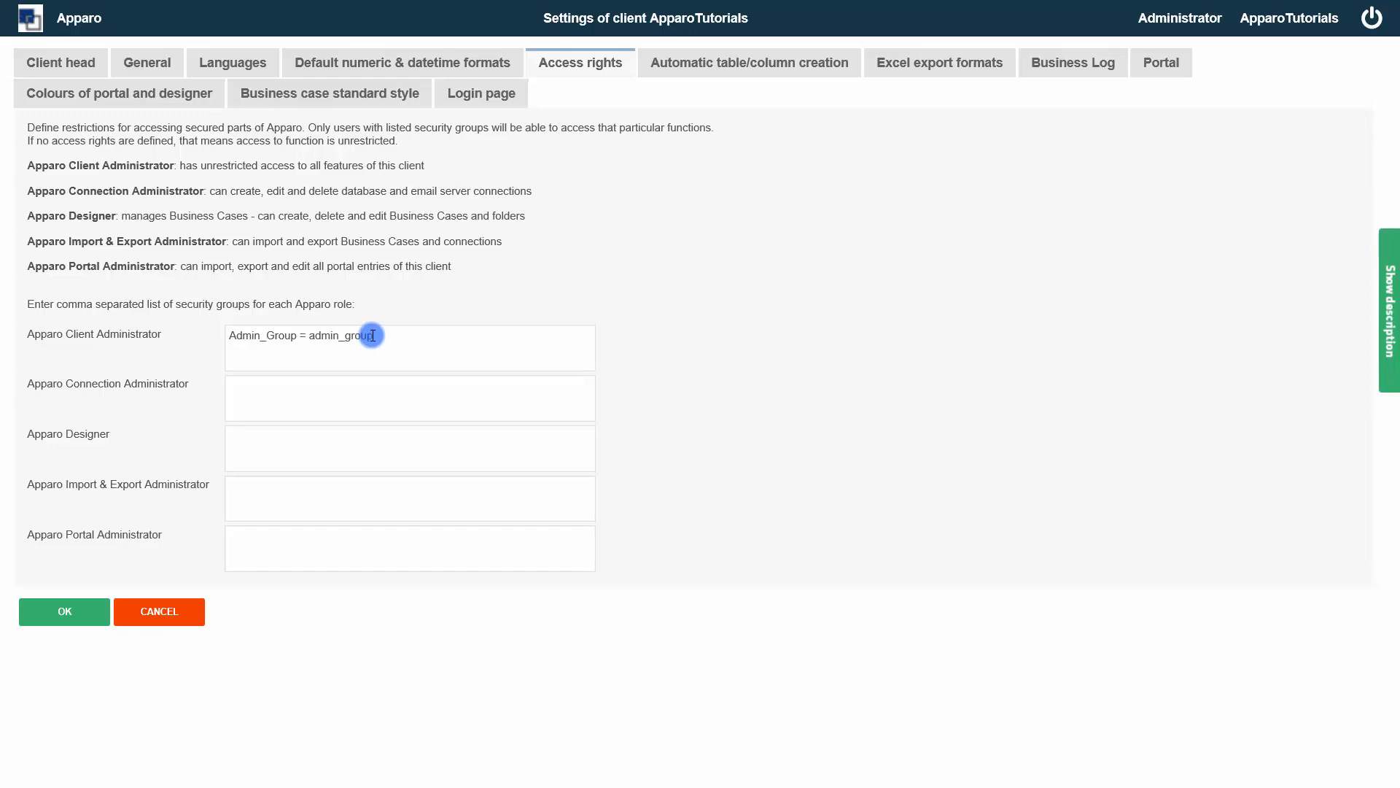
left_click(299, 337)
type("!")
left_click(395, 342)
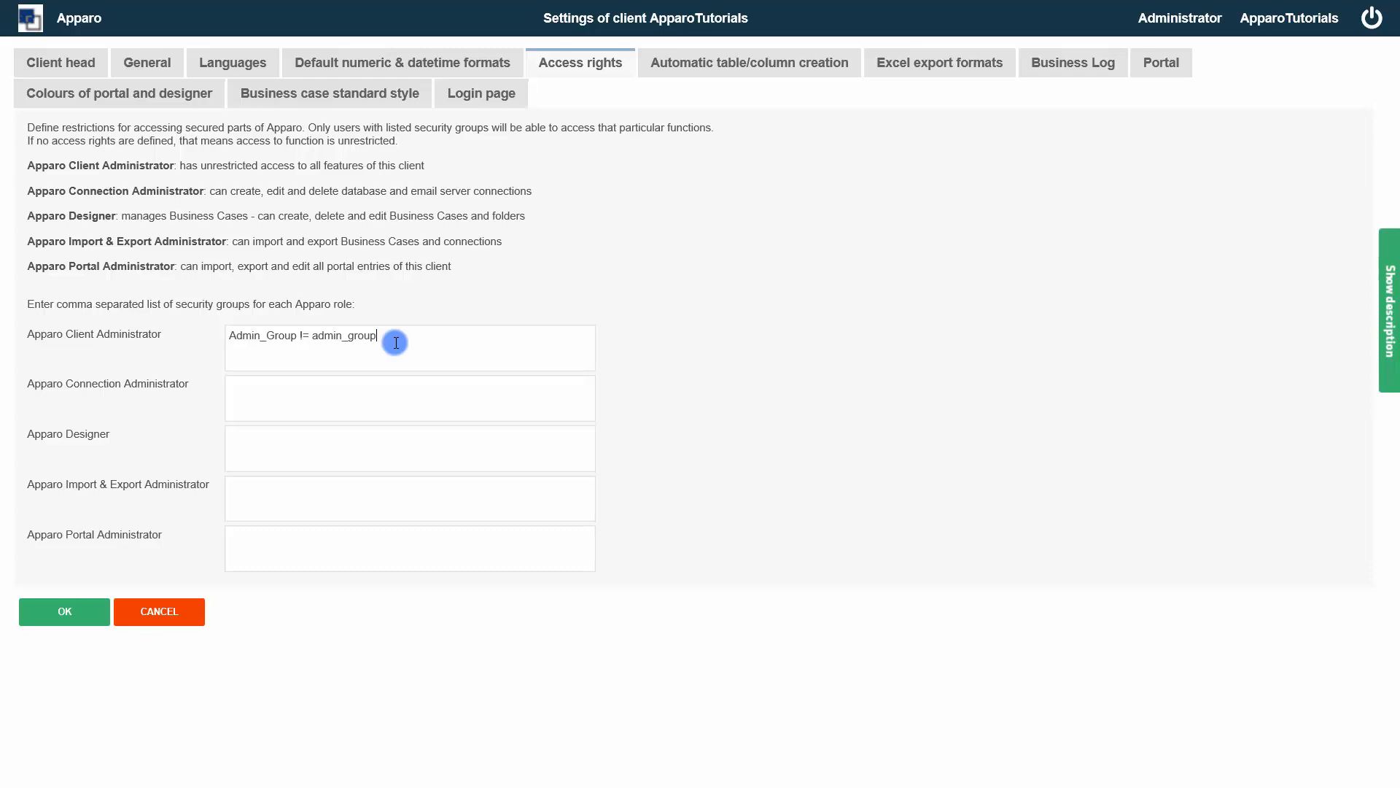
left_click_drag(375, 335, 234, 338)
key("BackSpace")
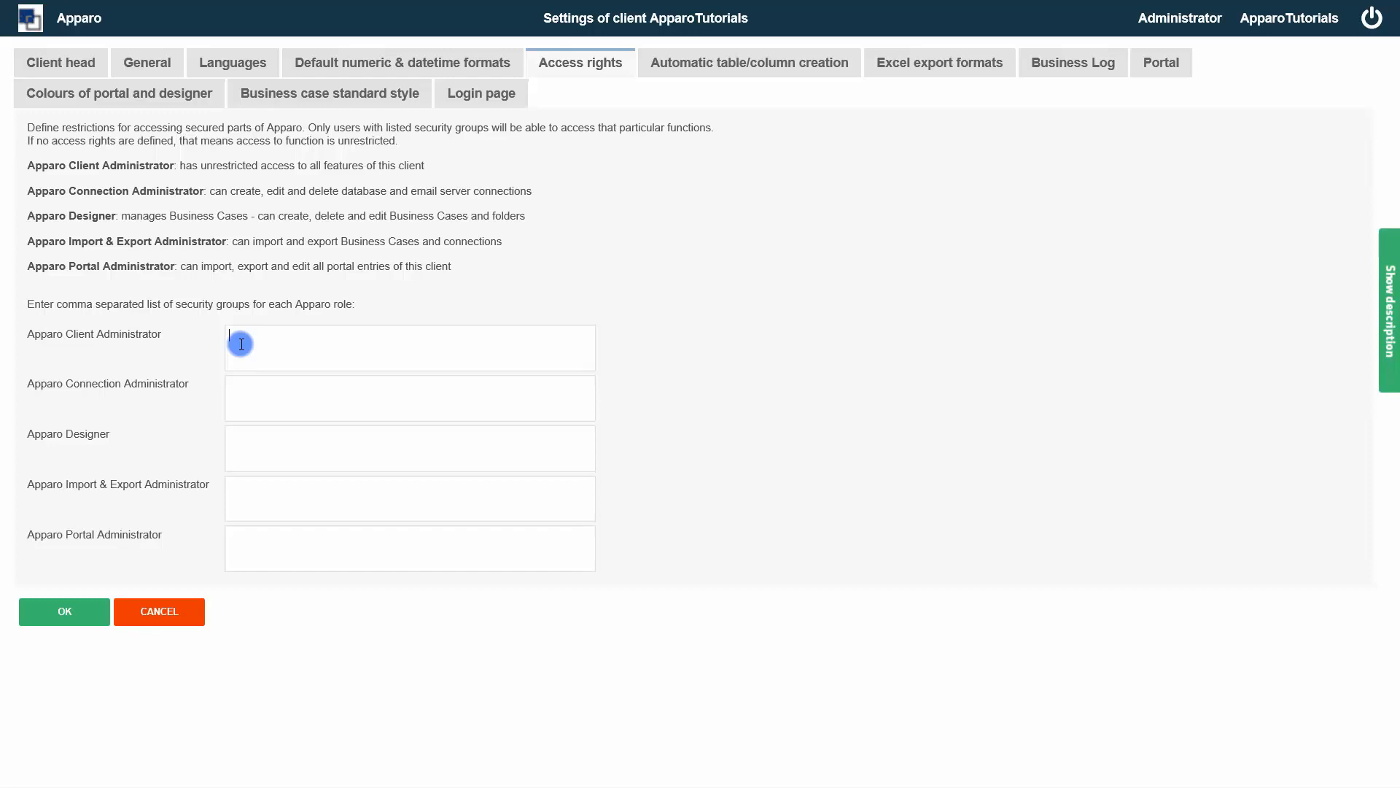
Review the five Apparo roles that accept security groups, from Client Administrator down to Portal Administrator
left_click_drag(169, 335, 72, 335)
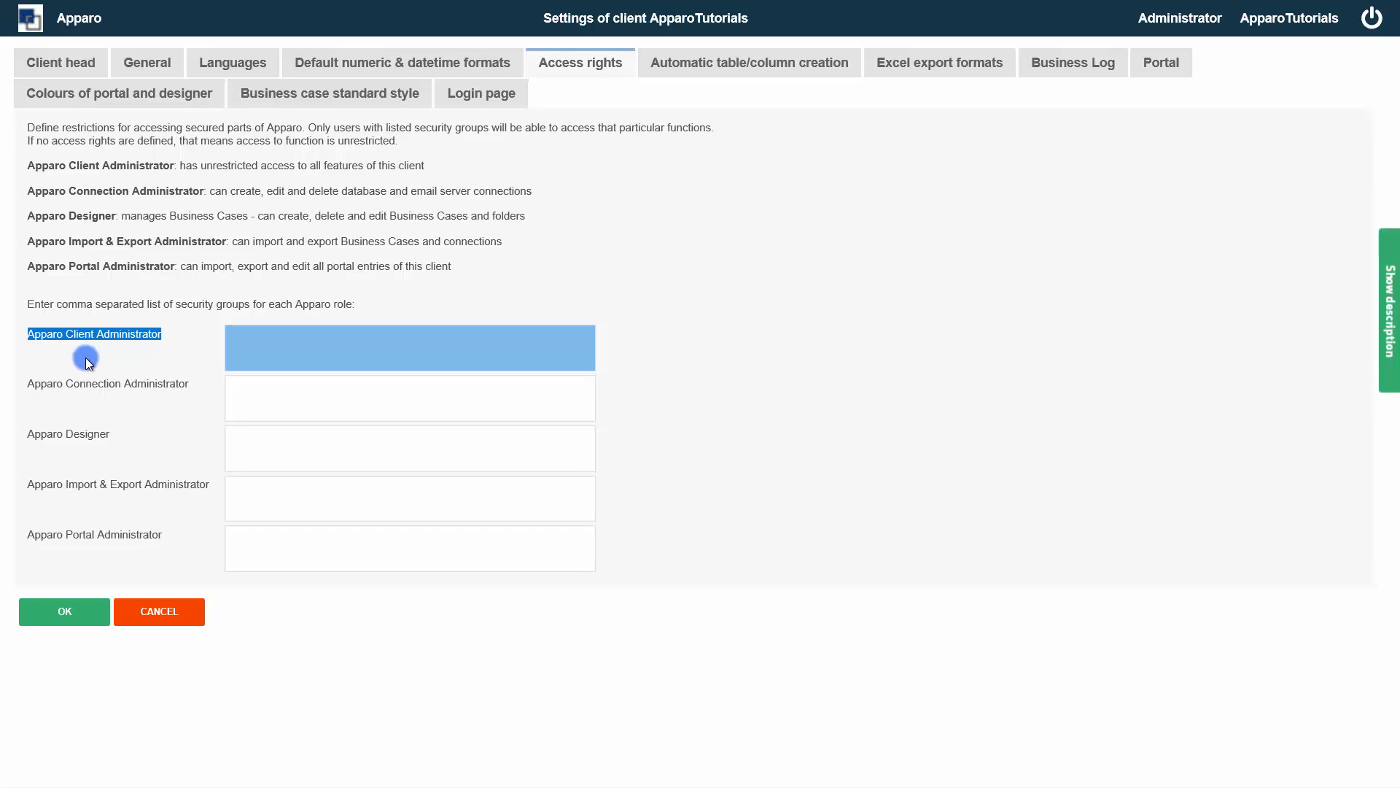
left_click(182, 396)
left_click_drag(192, 385, 55, 394)
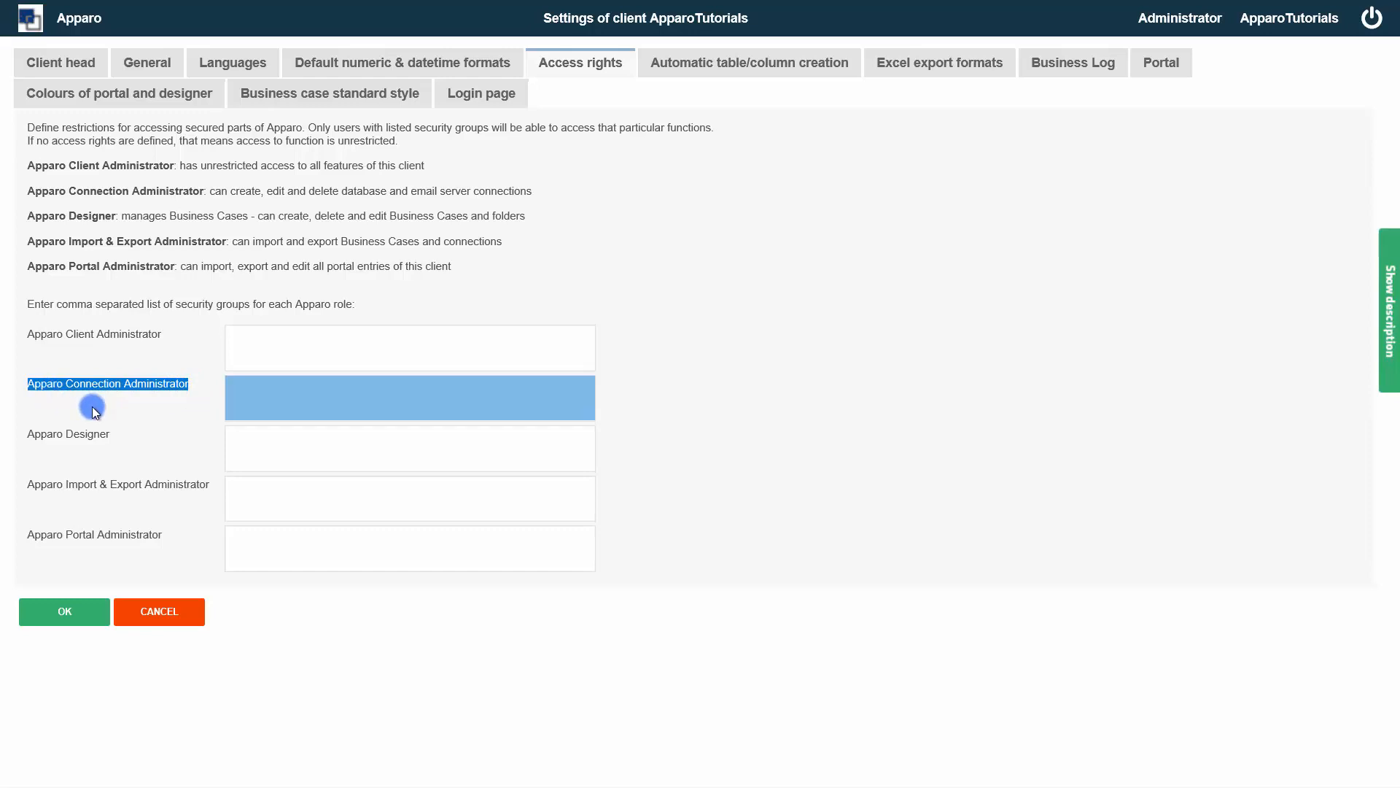
left_click(138, 440)
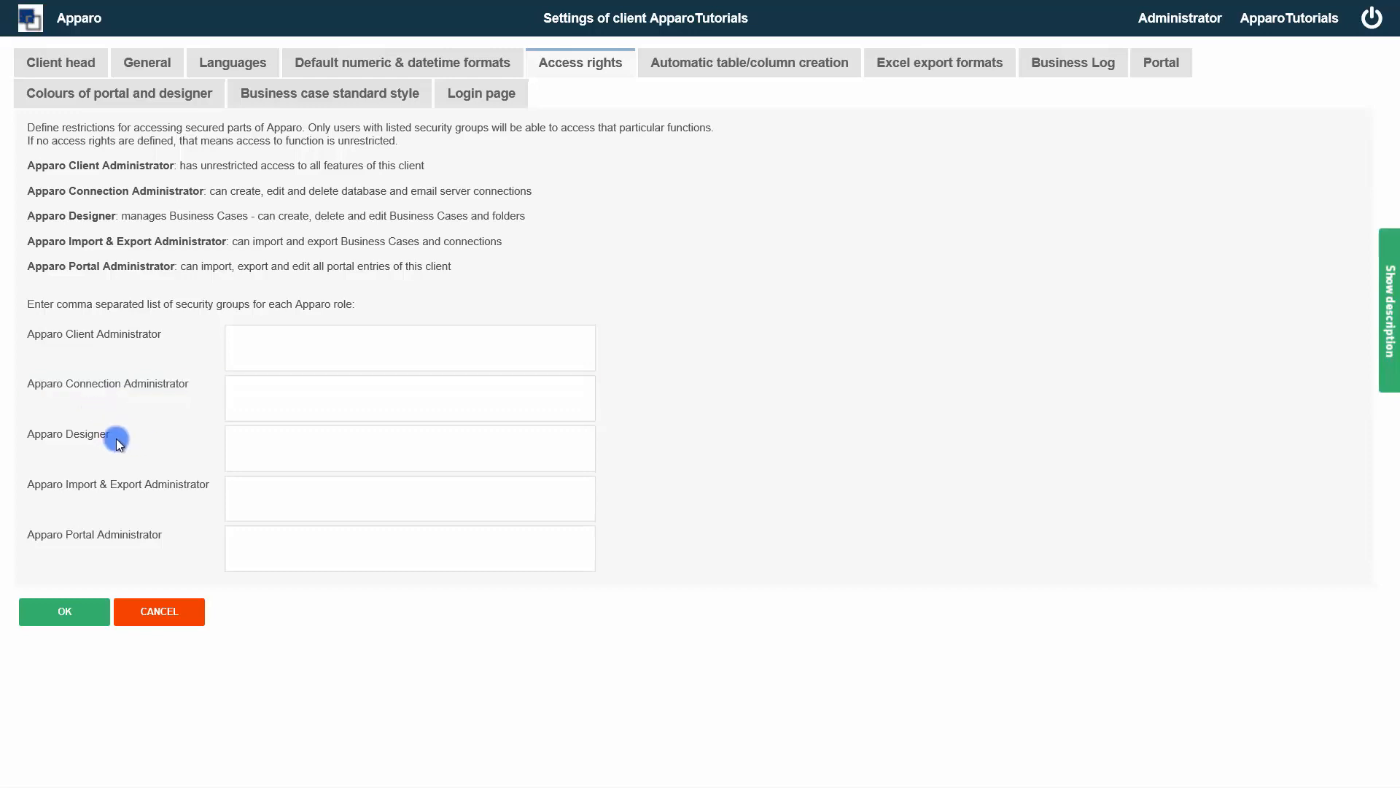
left_click_drag(116, 439, 67, 435)
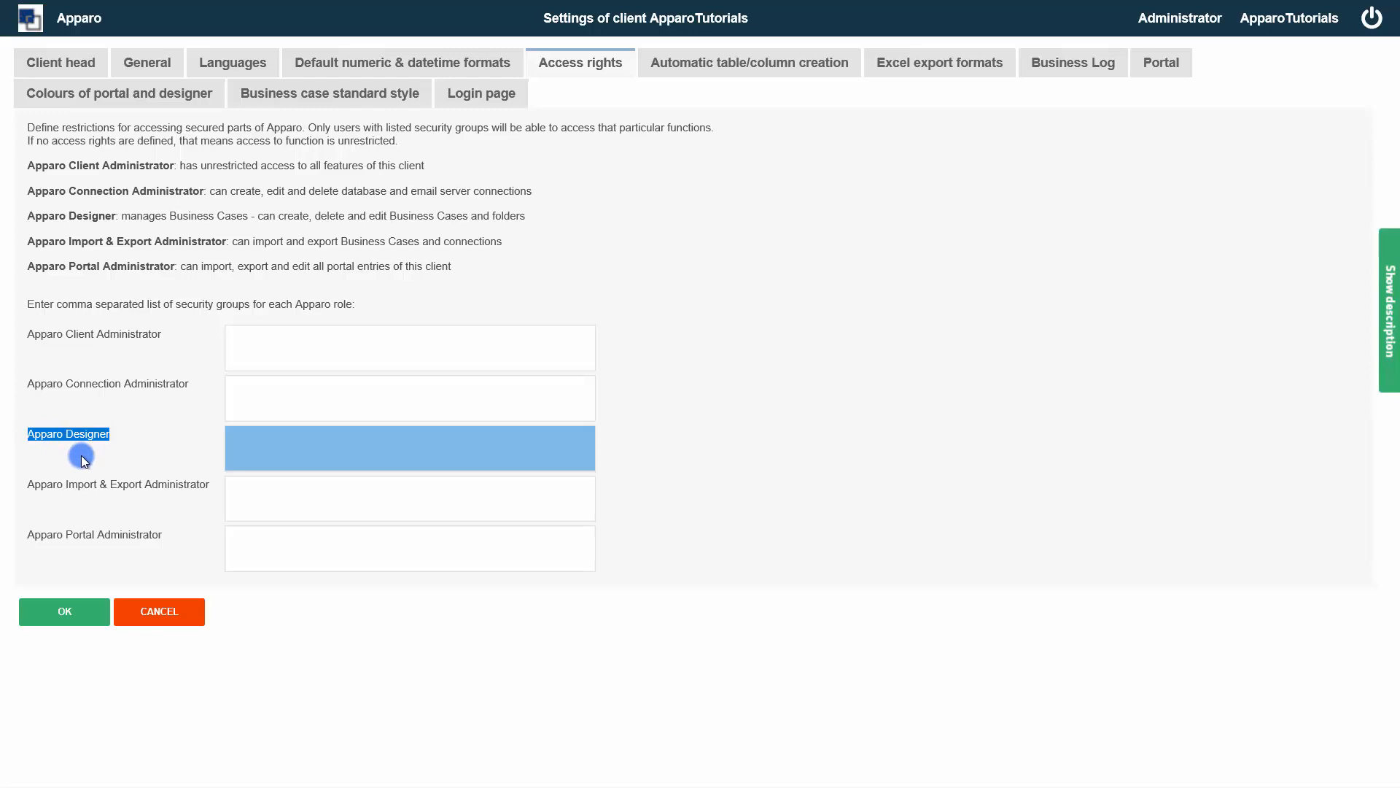
left_click(174, 501)
left_click_drag(210, 495, 70, 483)
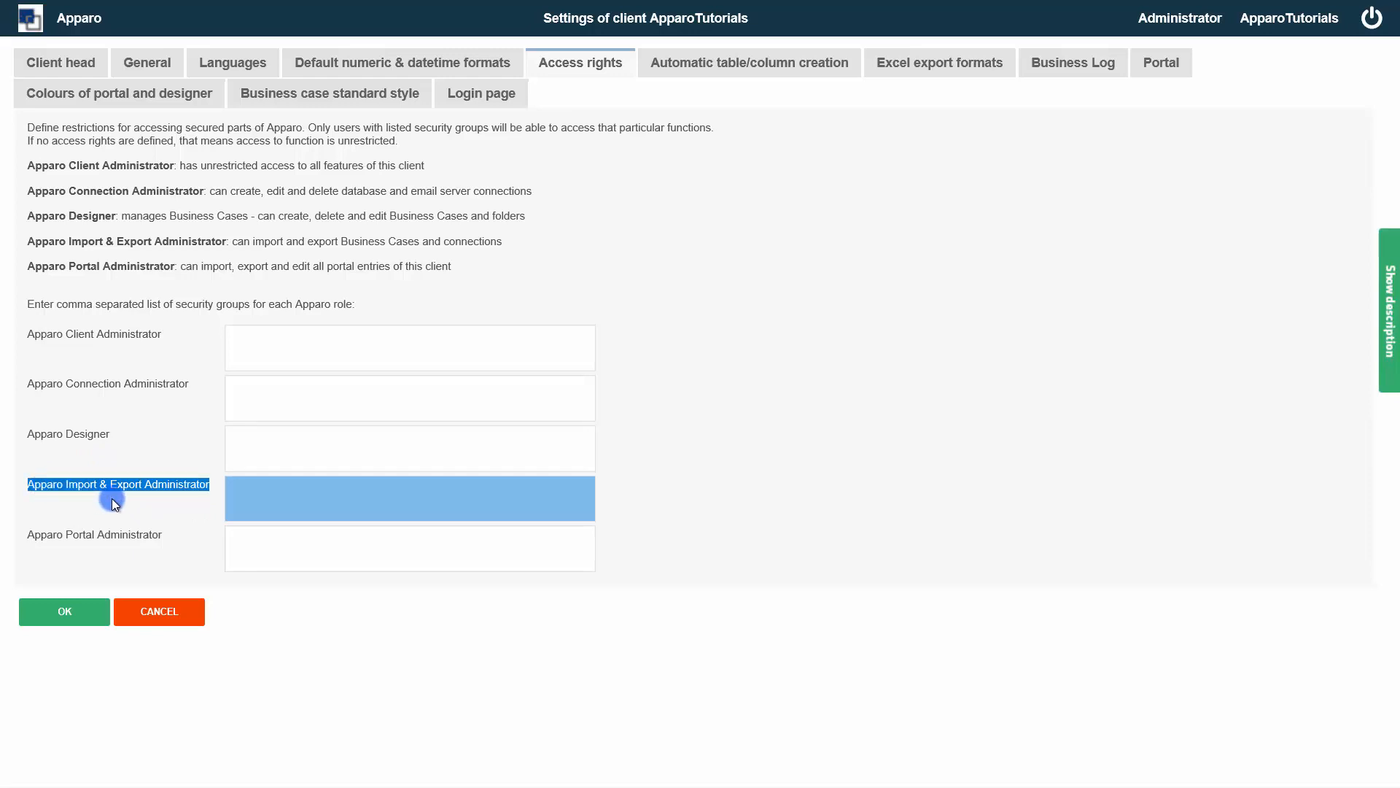
left_click(119, 548)
left_click_drag(182, 538, 70, 536)
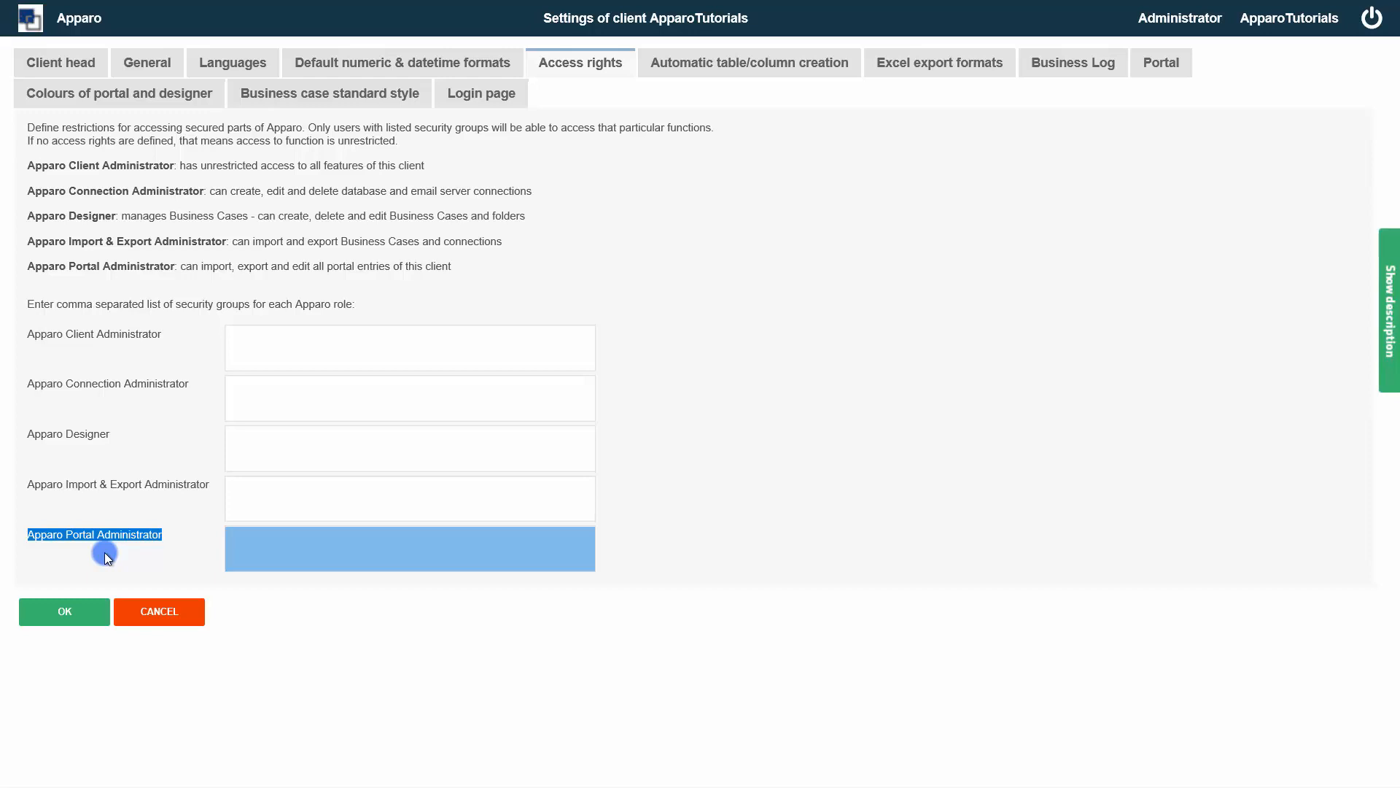
Examine the client security groups setting in the ApparoTutorials client's head settings
left_click(57, 64)
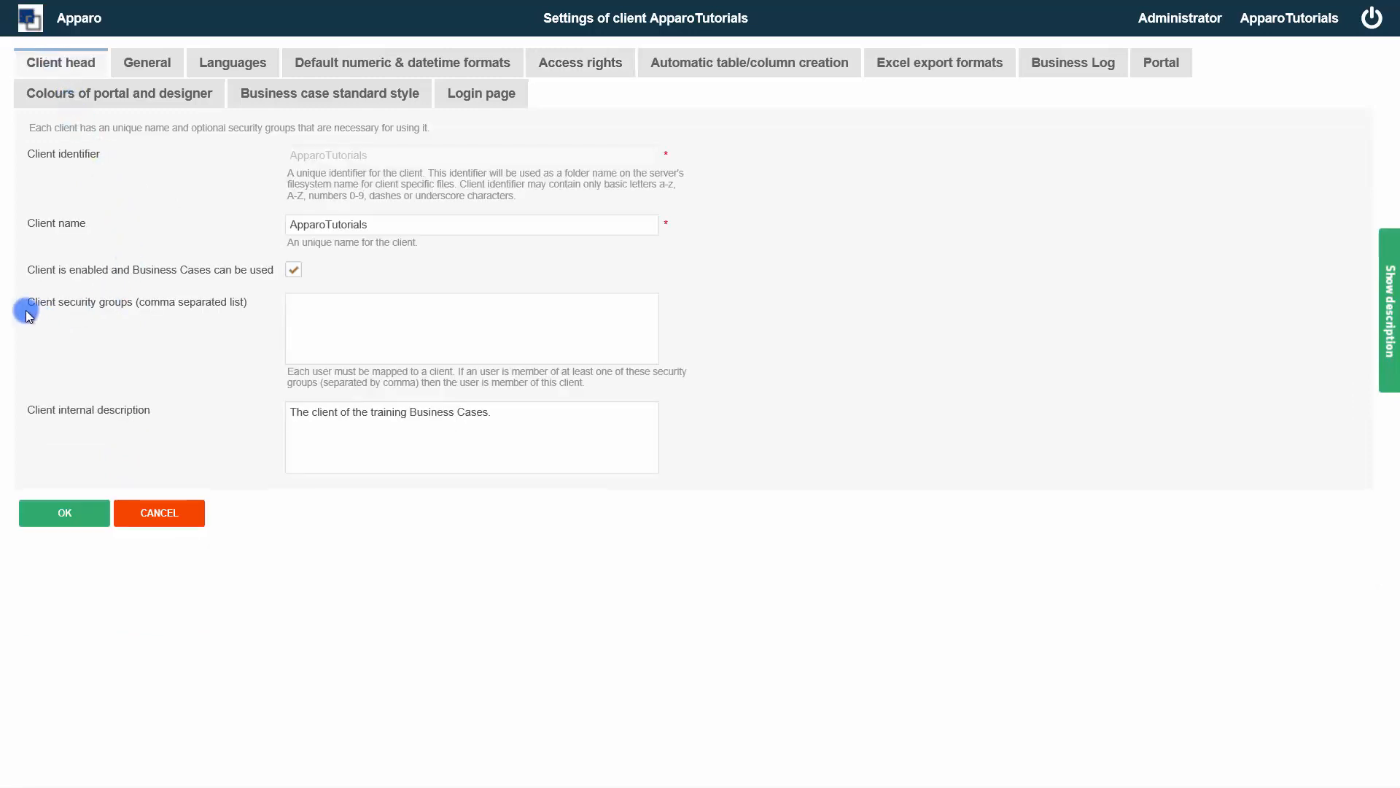
left_click_drag(255, 309, 29, 303)
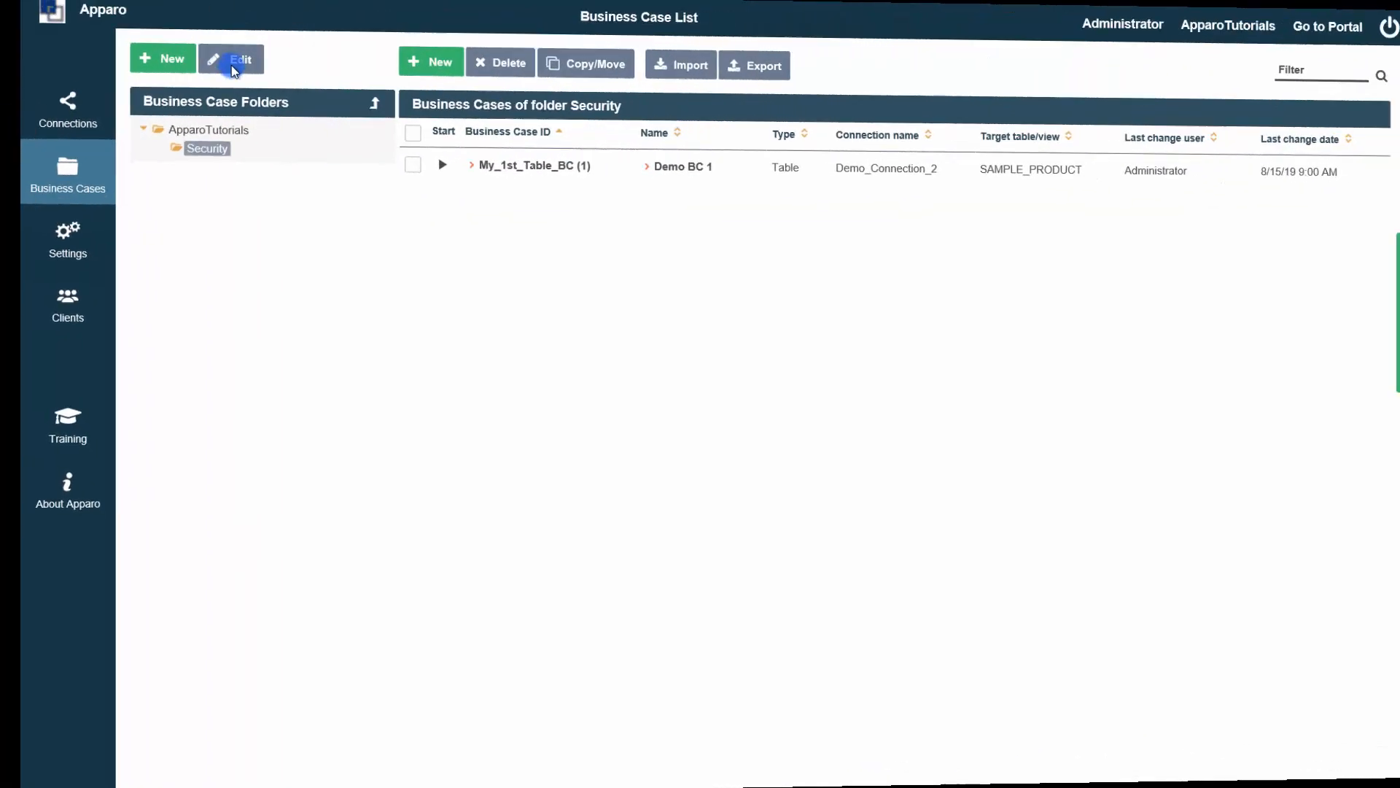
Open the Security folder's settings and examine the groups required to see, open, edit or delete the folder
left_click(206, 70)
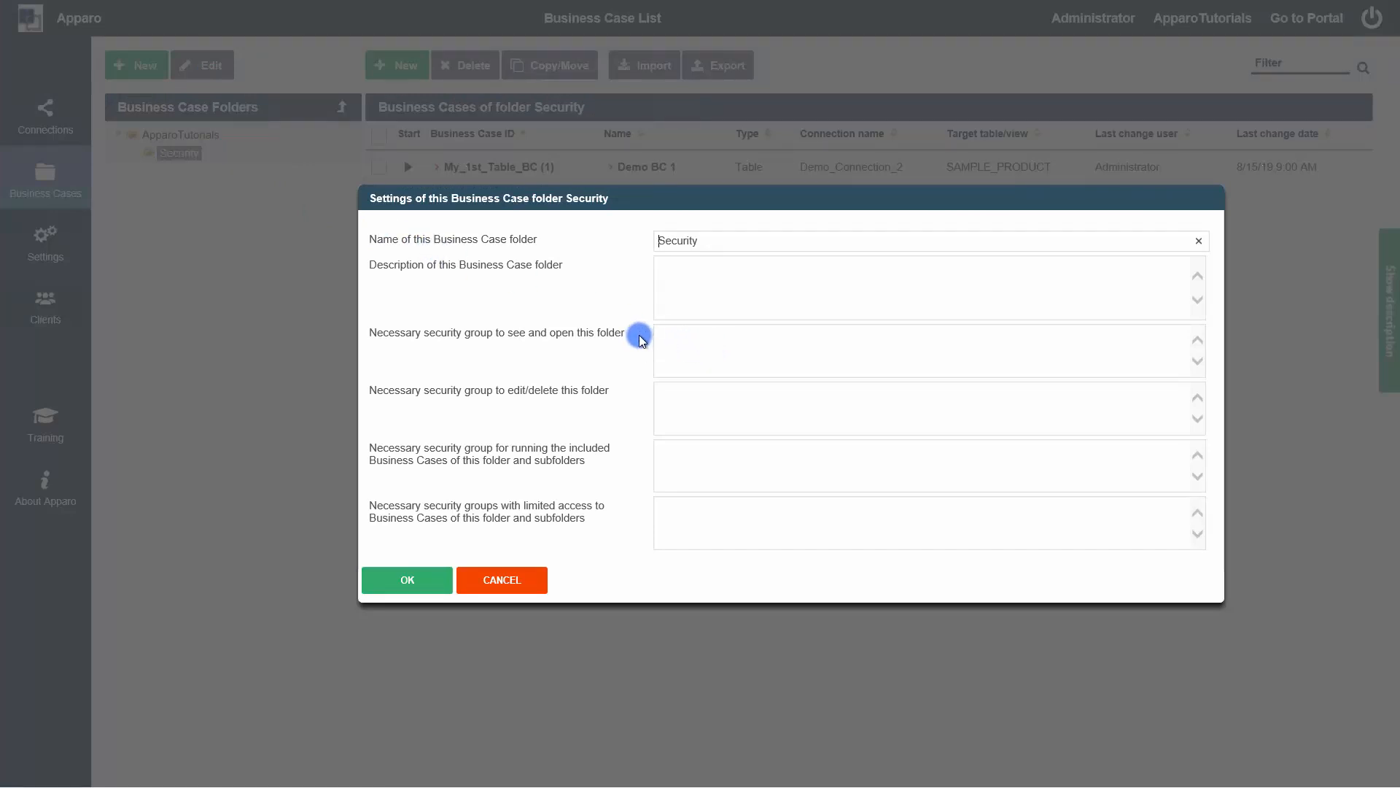
left_click_drag(635, 333, 376, 334)
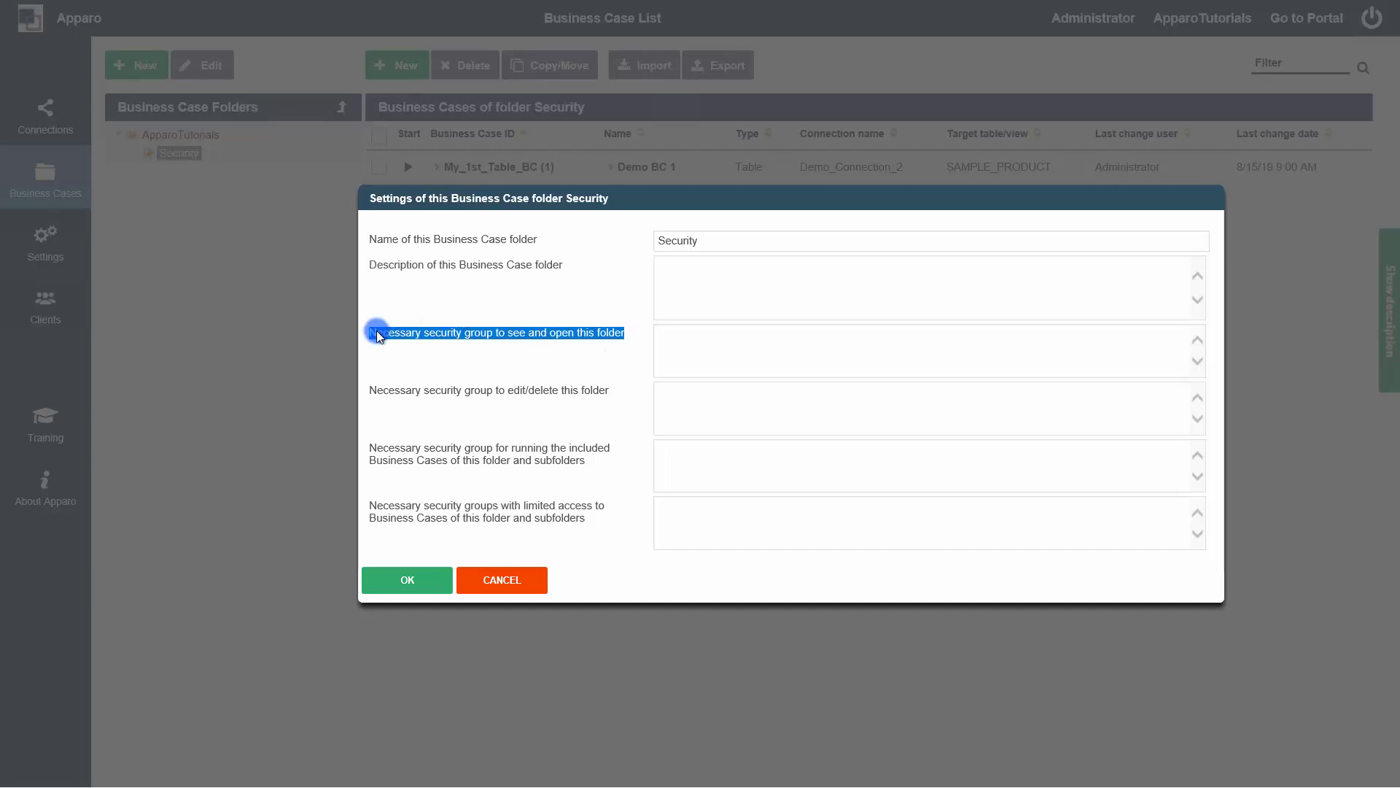
left_click(622, 394)
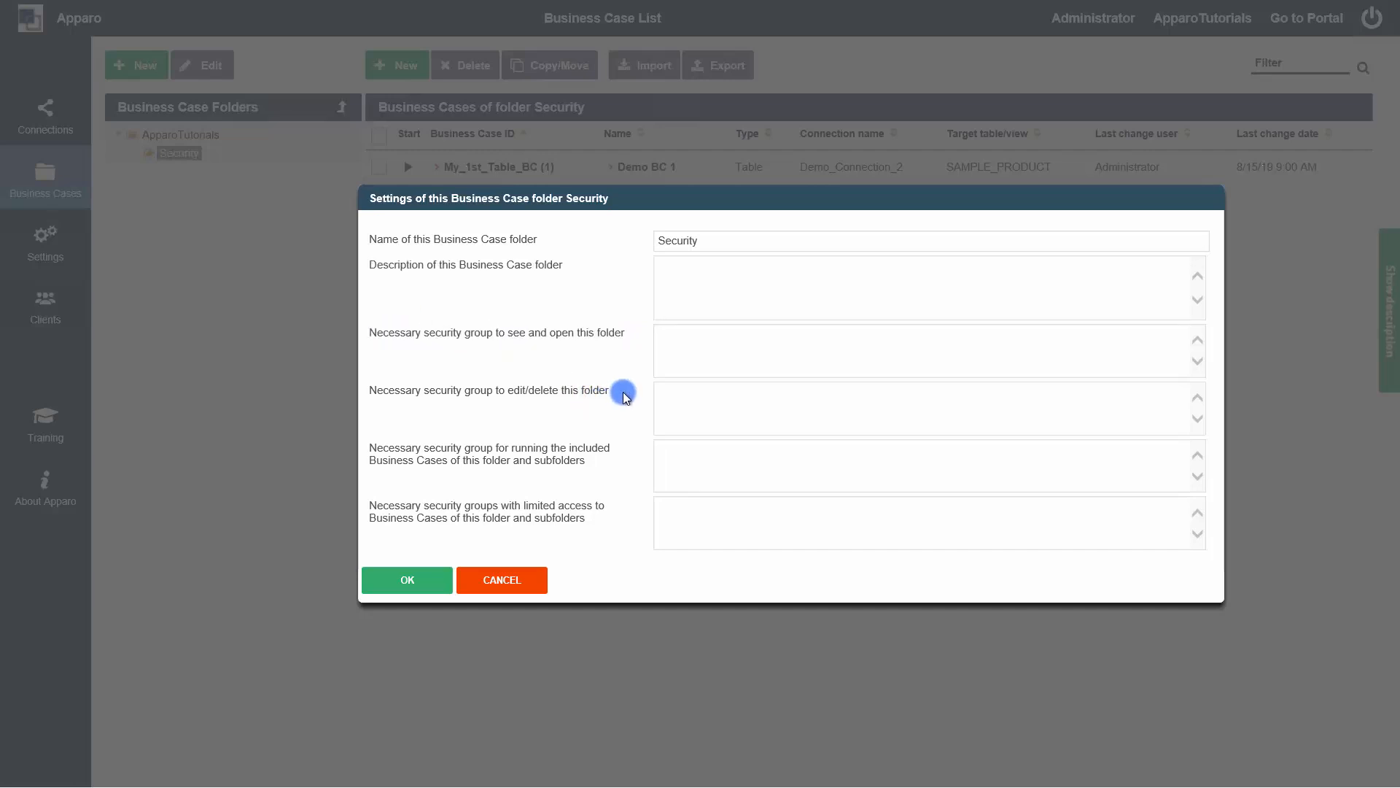
left_click_drag(593, 400, 400, 392)
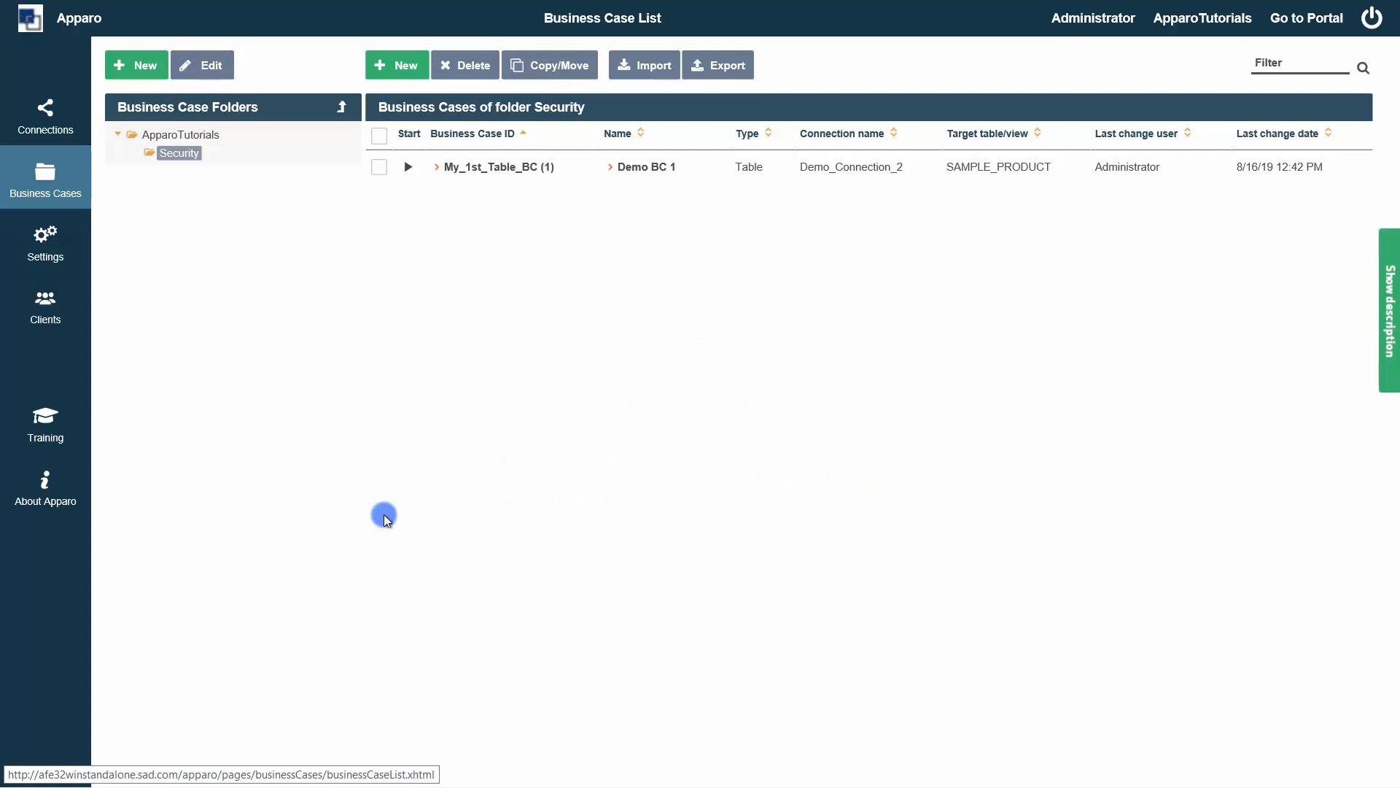
Reopen the ApparoTutorials client from the client list and look at its security groups field
left_click(49, 307)
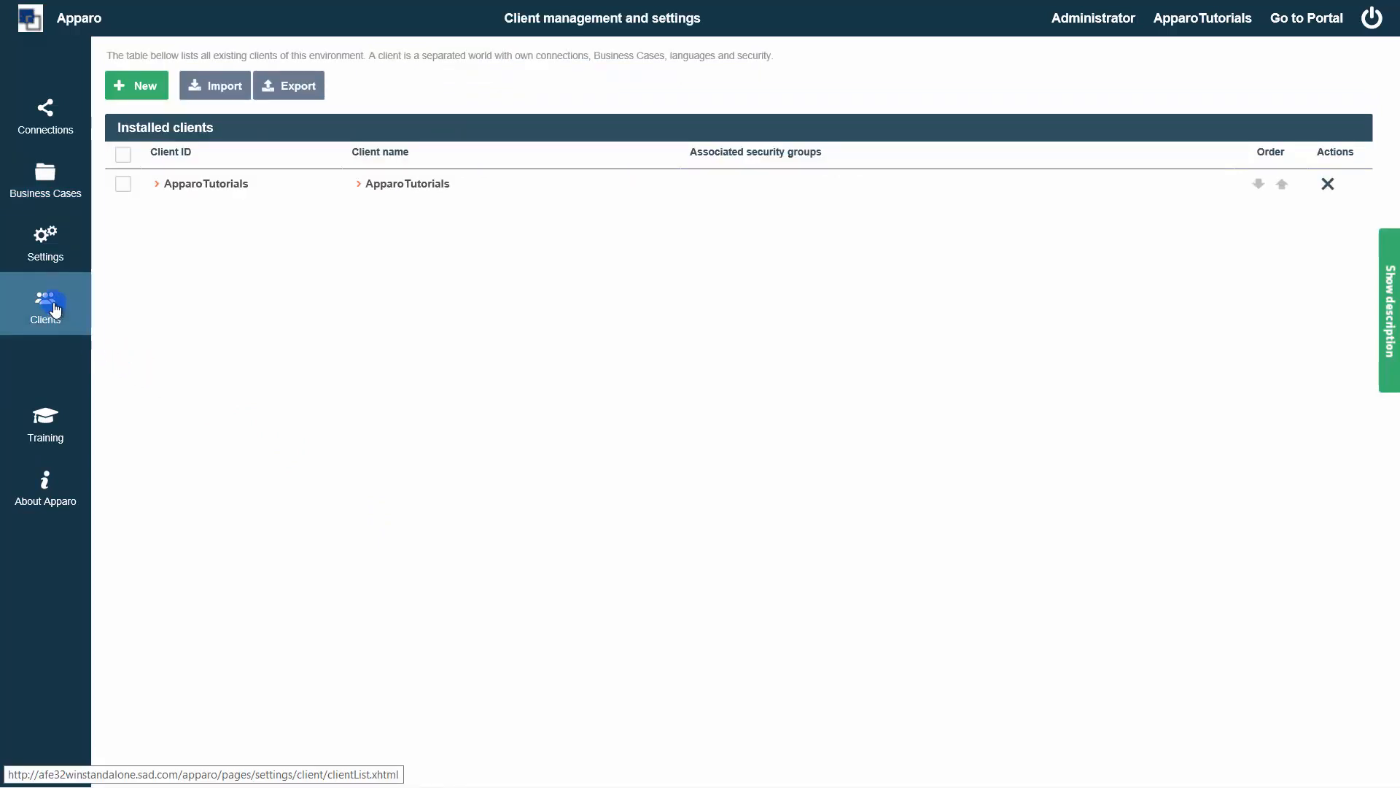
left_click(166, 183)
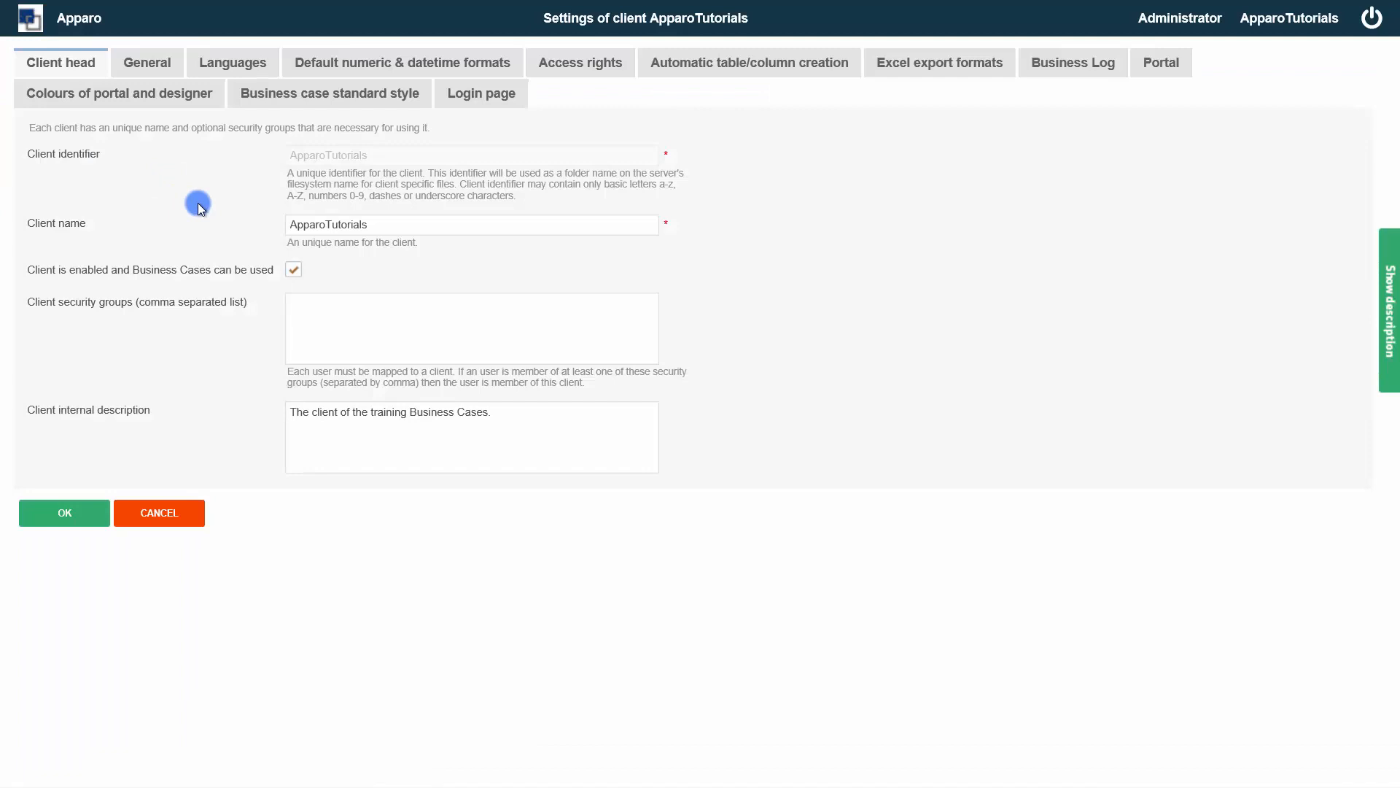
left_click(309, 307)
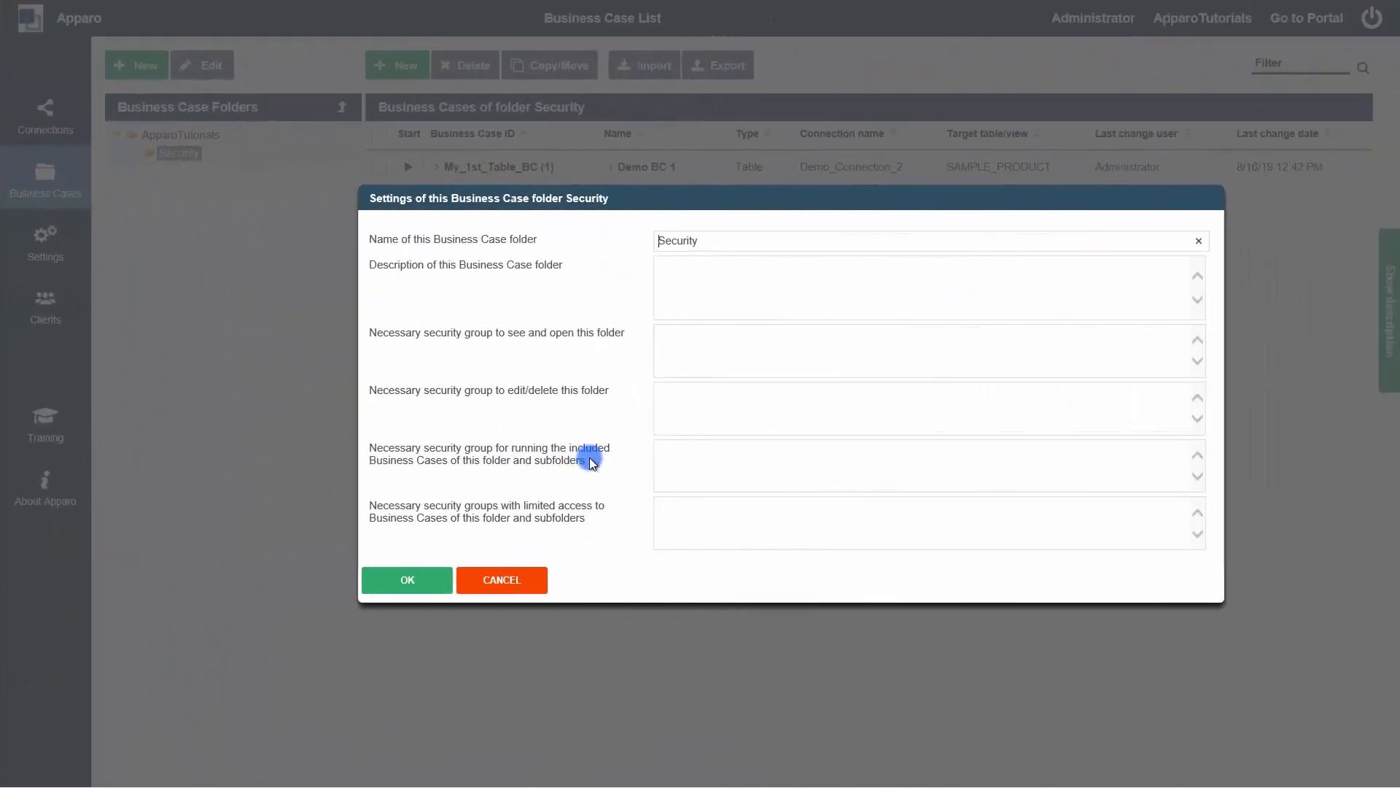
Examine the Security folder's group settings for running and limited access to Business Cases, and close the settings without saving
left_click_drag(589, 457, 370, 452)
left_click(404, 456)
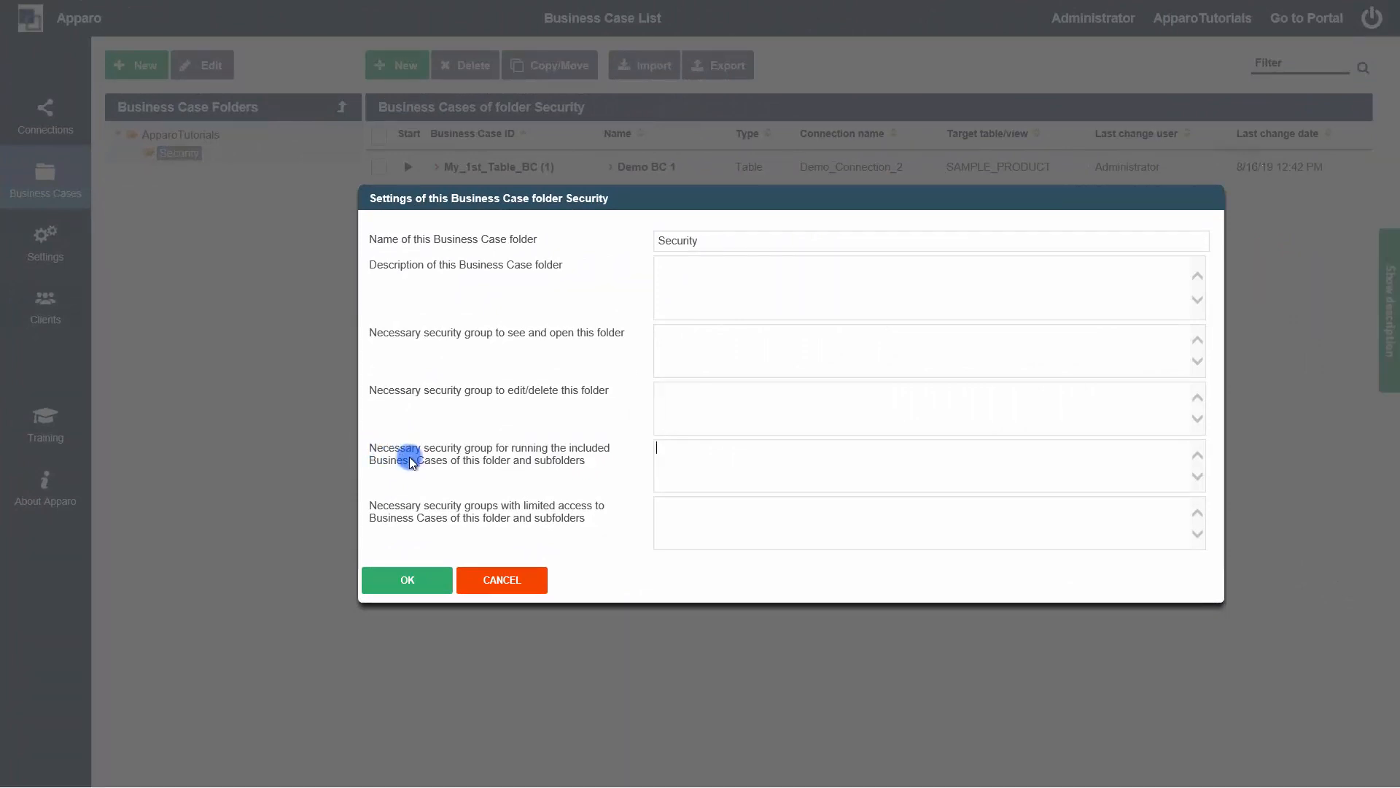
left_click(650, 464)
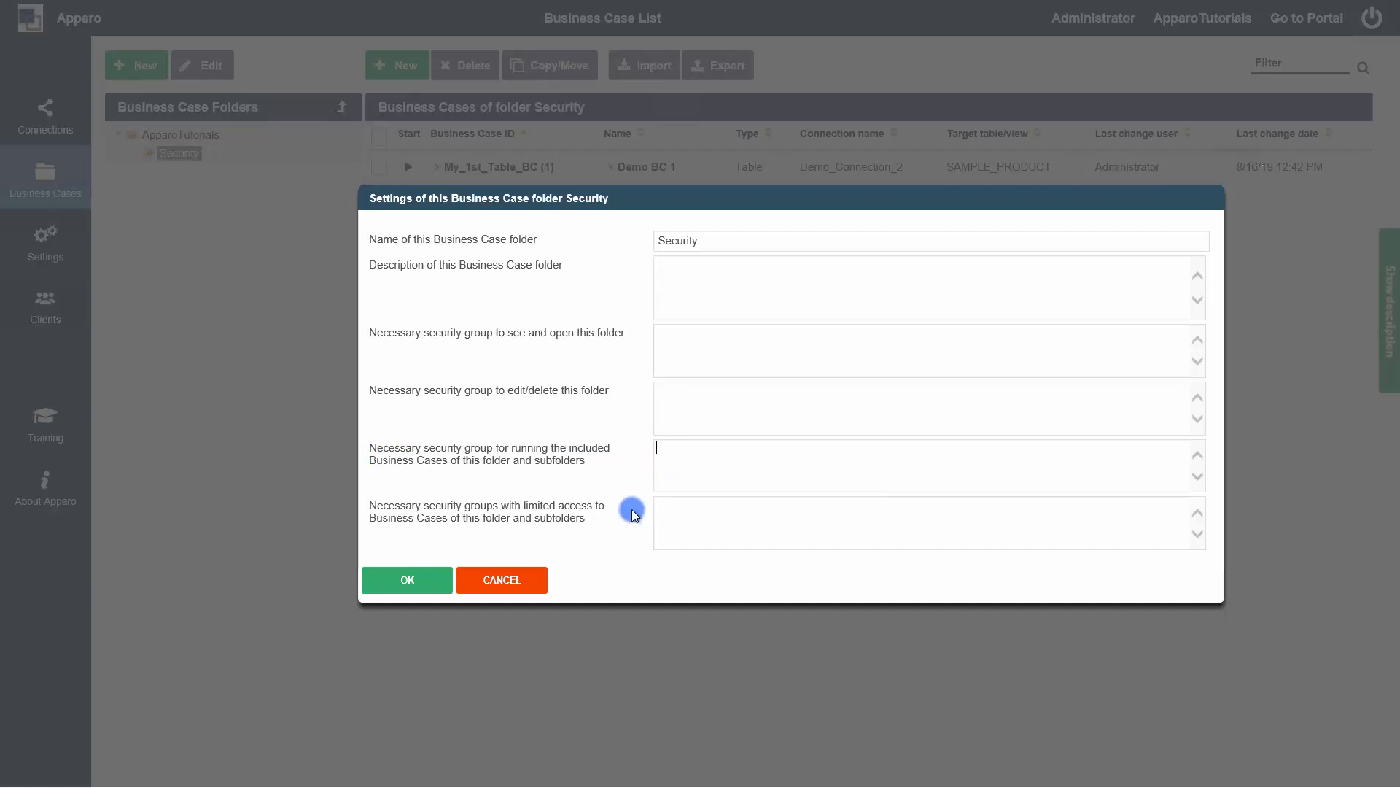
left_click_drag(589, 519, 388, 514)
left_click(380, 511)
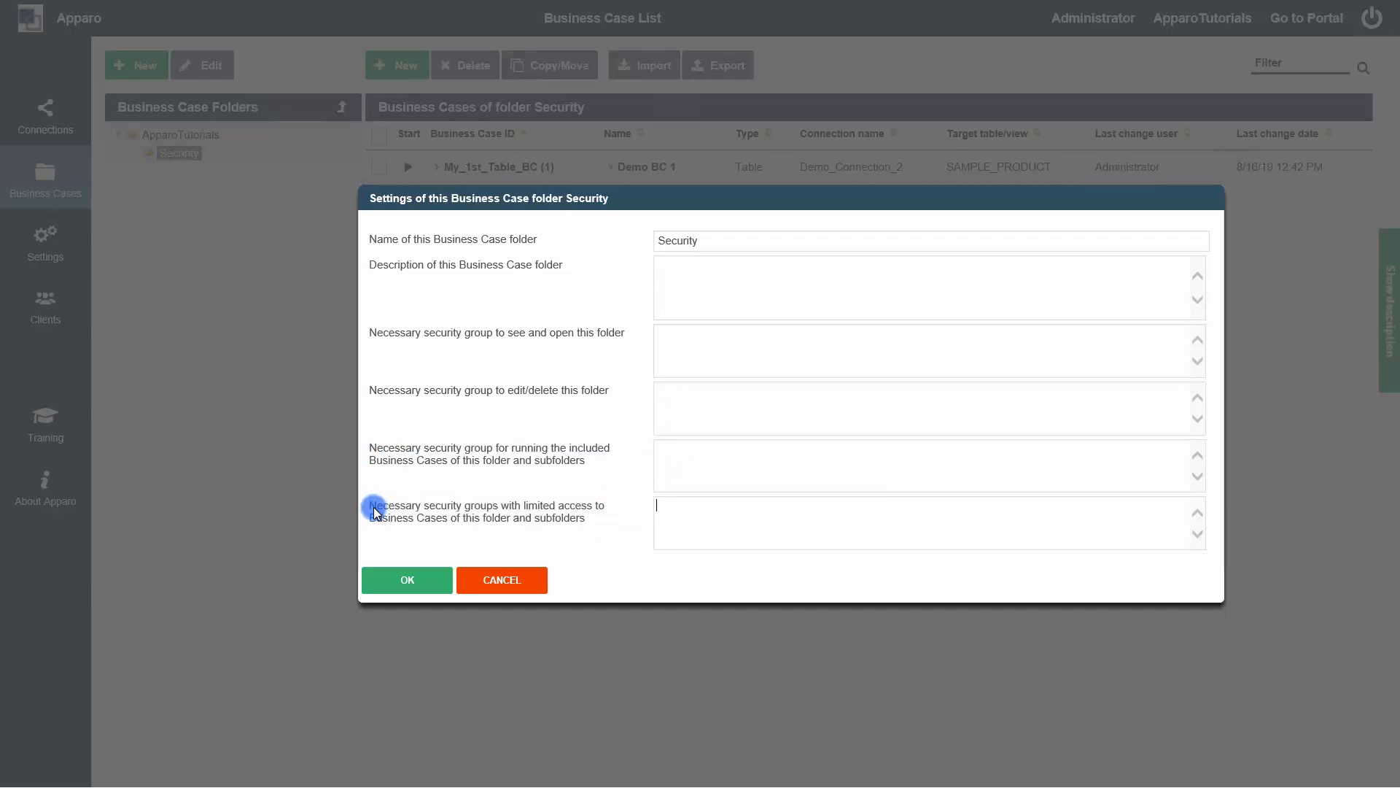
left_click(675, 517)
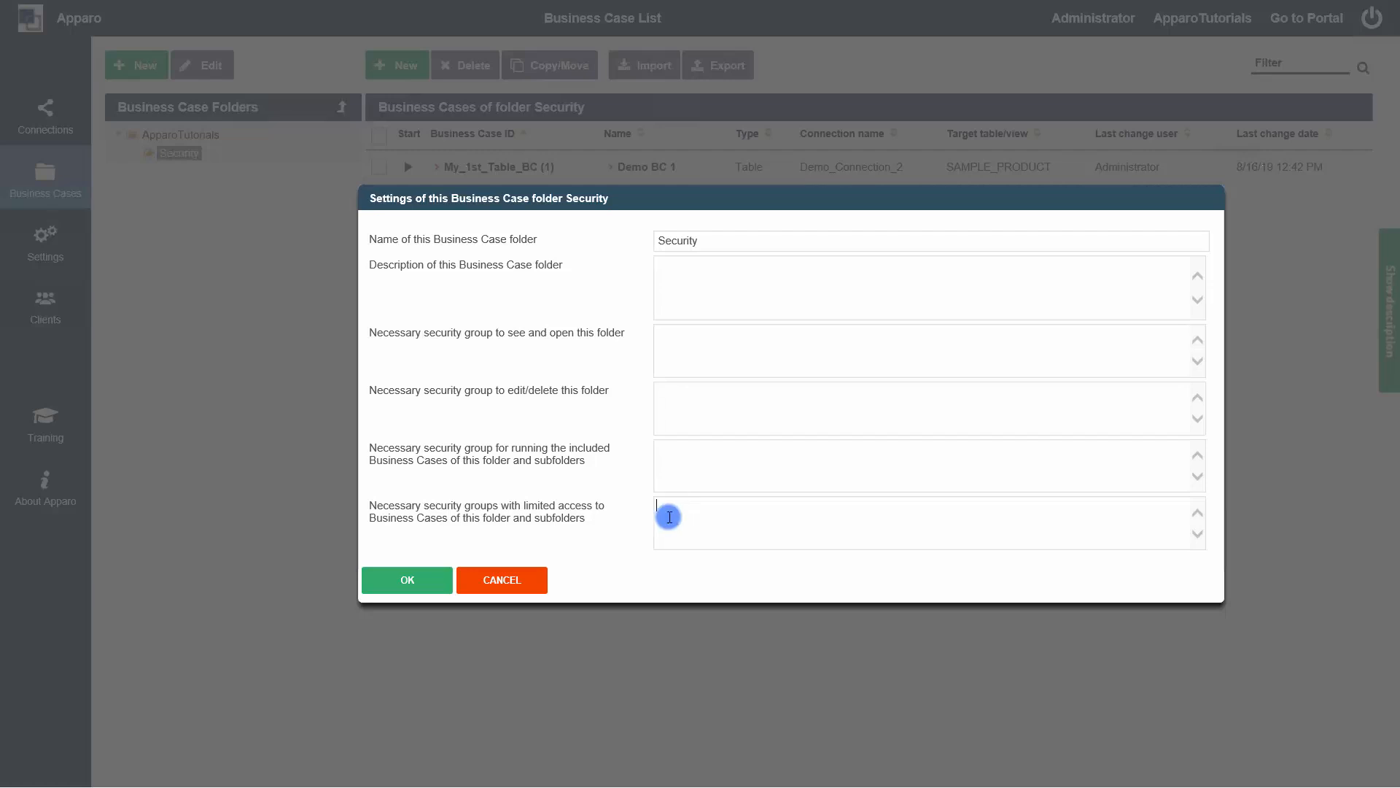
left_click(515, 580)
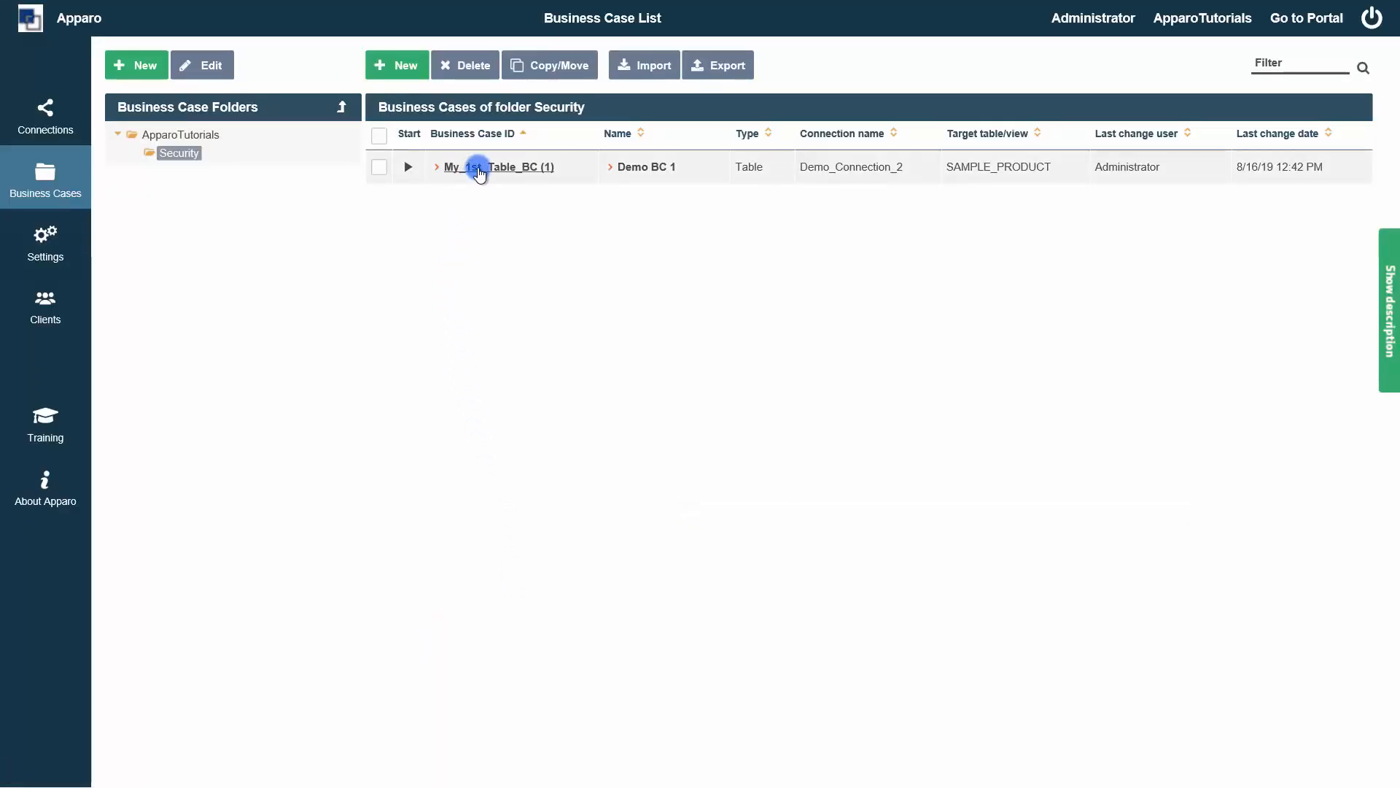
In Business Case My_1st_Table_BC (1), enable security settings for starting the BC and security group dependent behaviour, and open its security group field
left_click(477, 167)
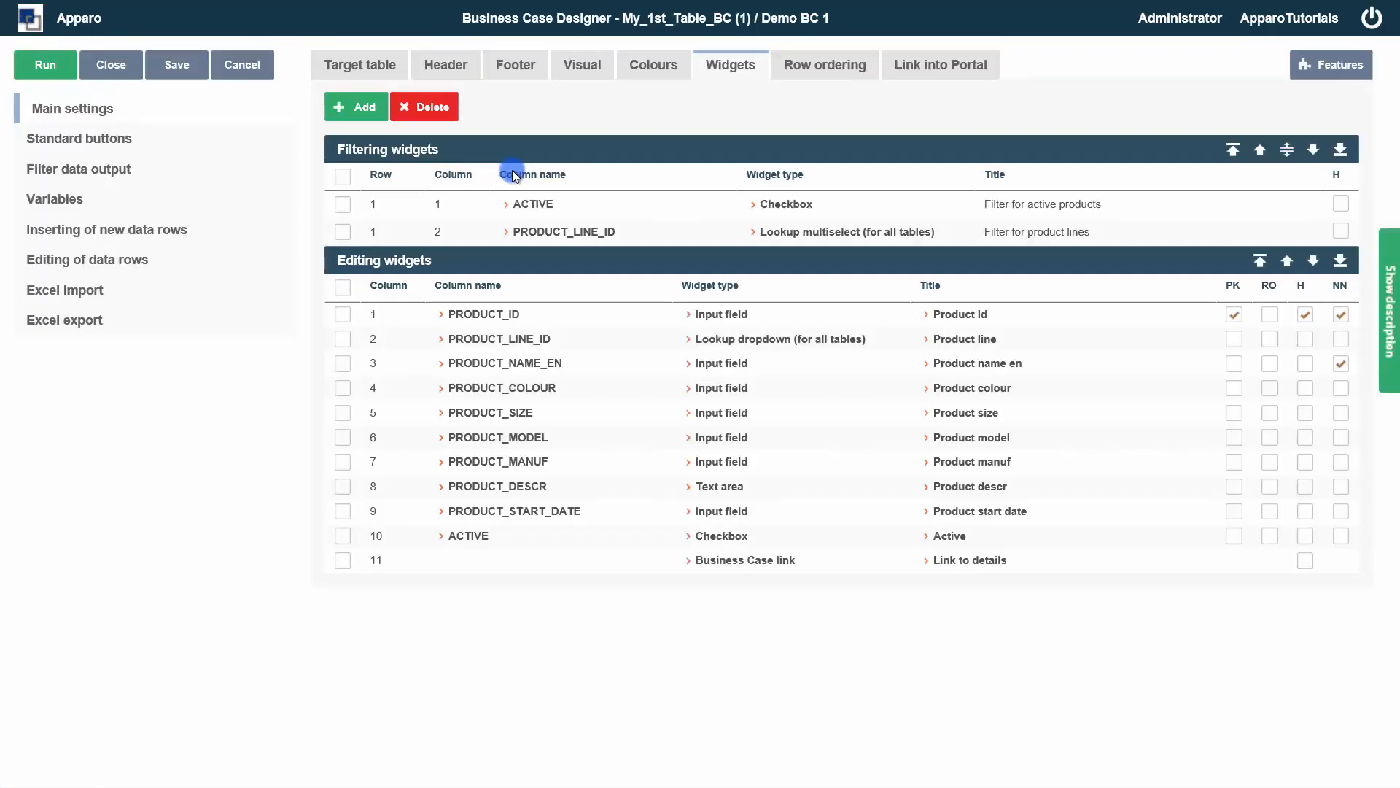
left_click(1305, 70)
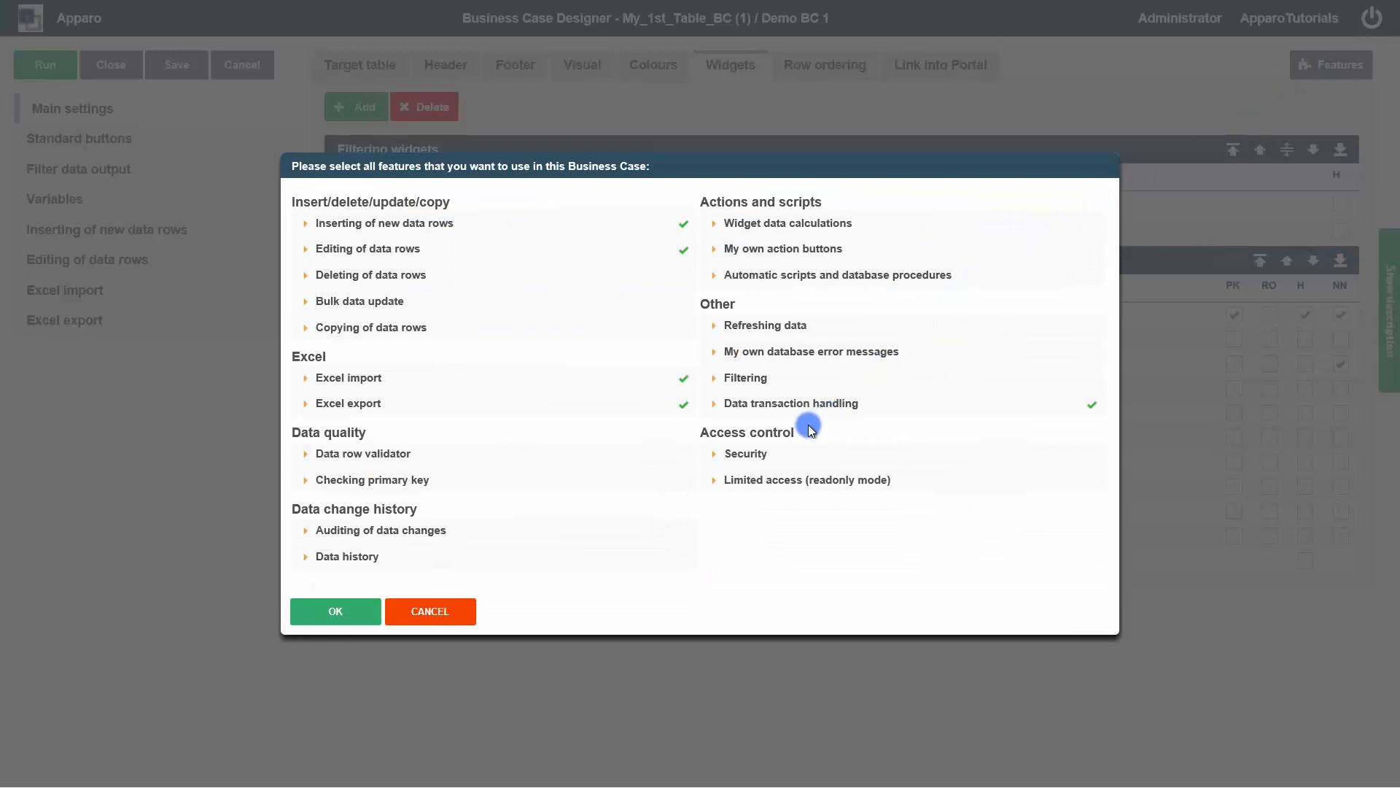
left_click(755, 456)
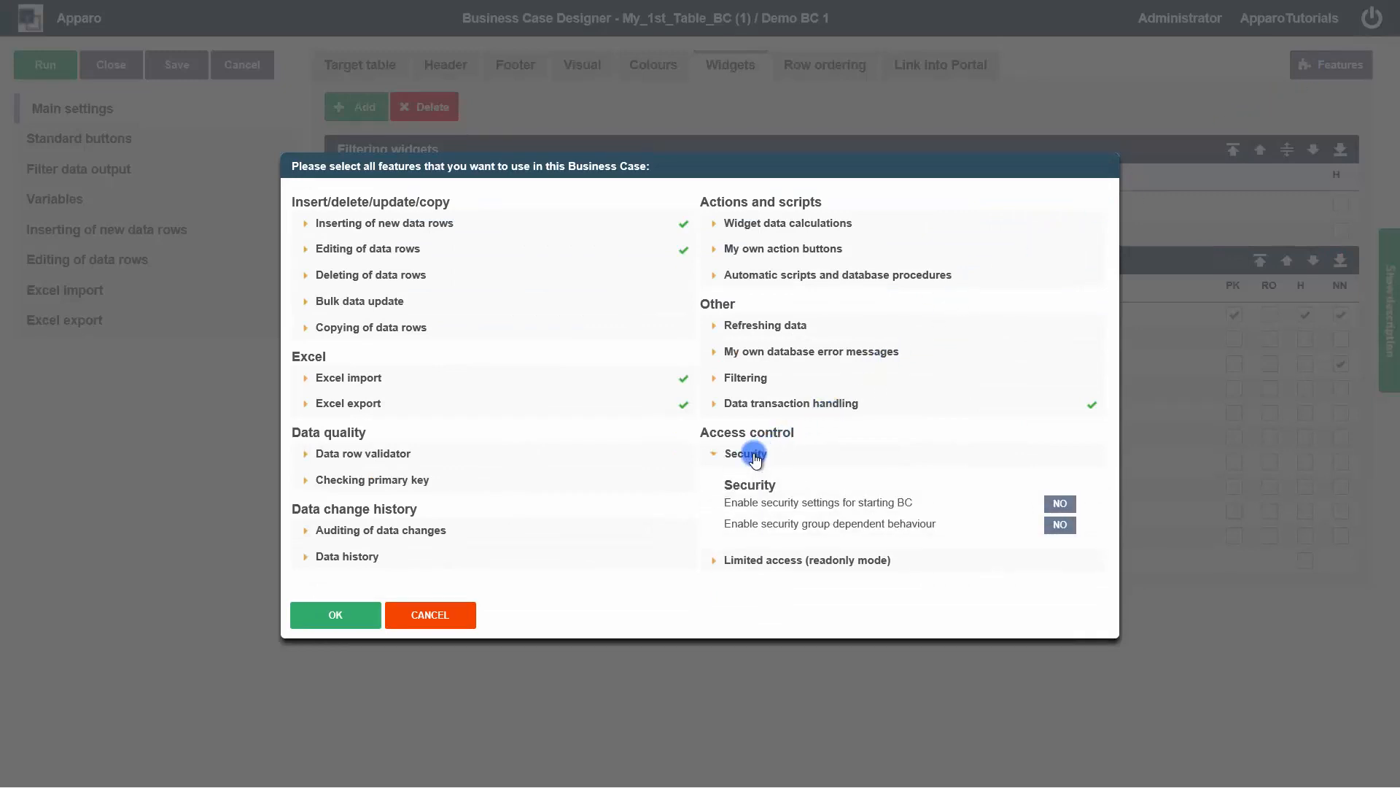
left_click(1057, 504)
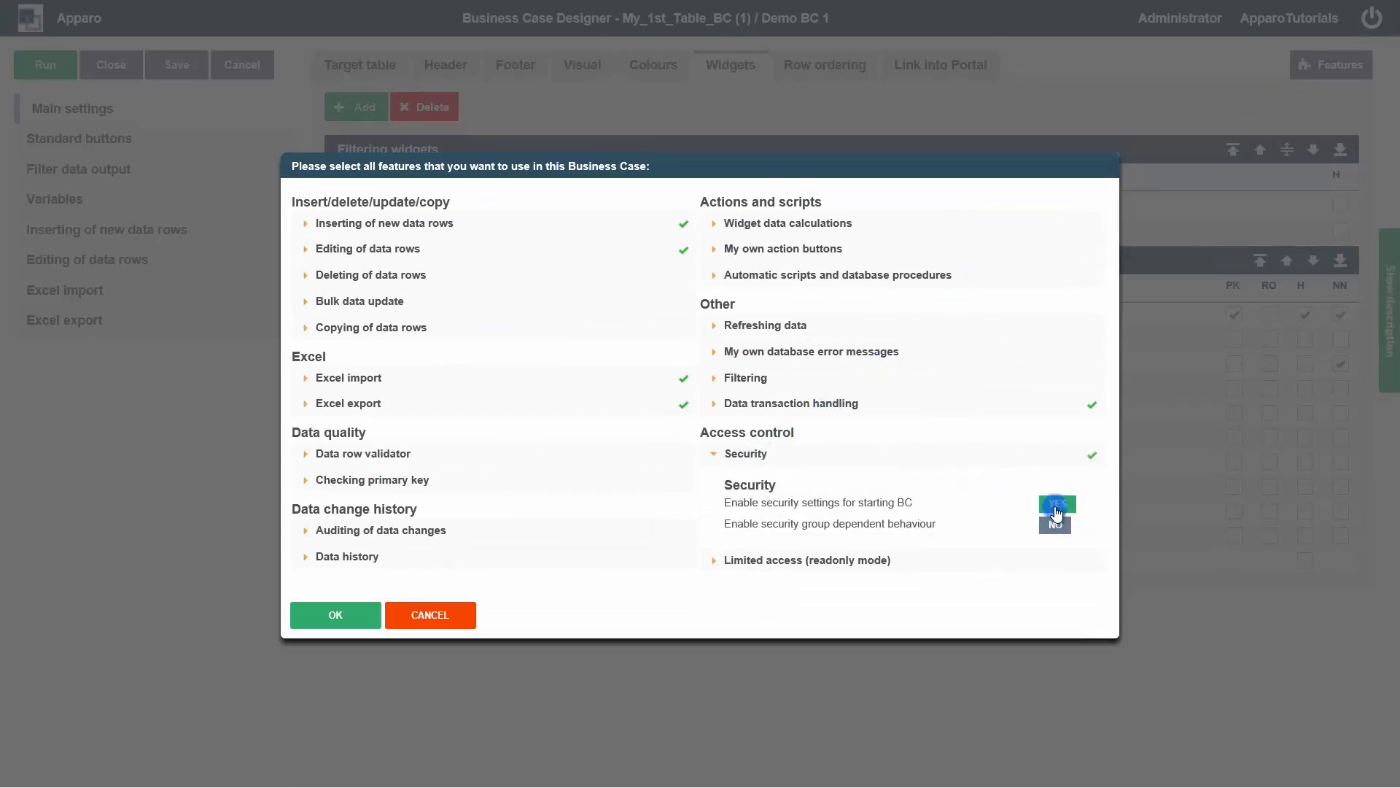
left_click(1057, 525)
left_click(367, 614)
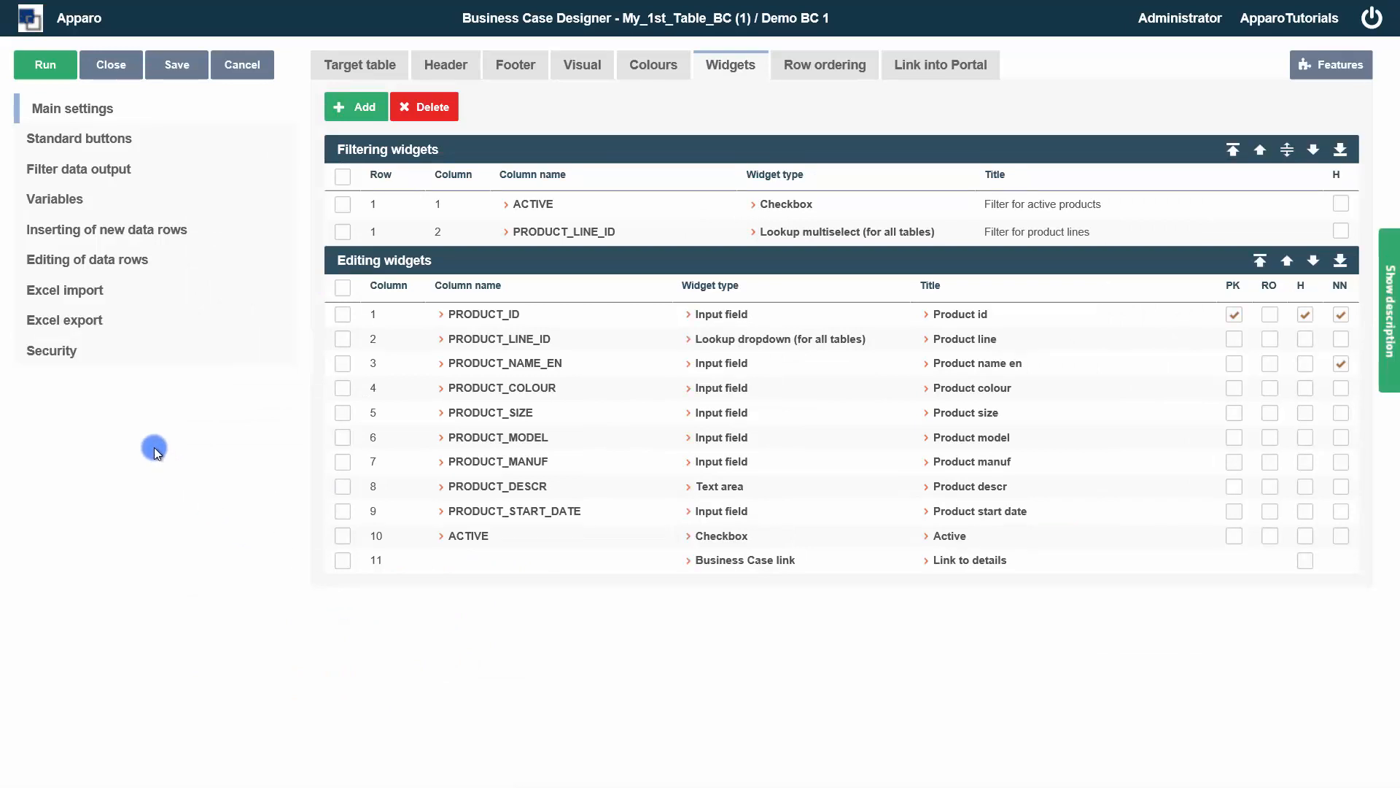
left_click(75, 362)
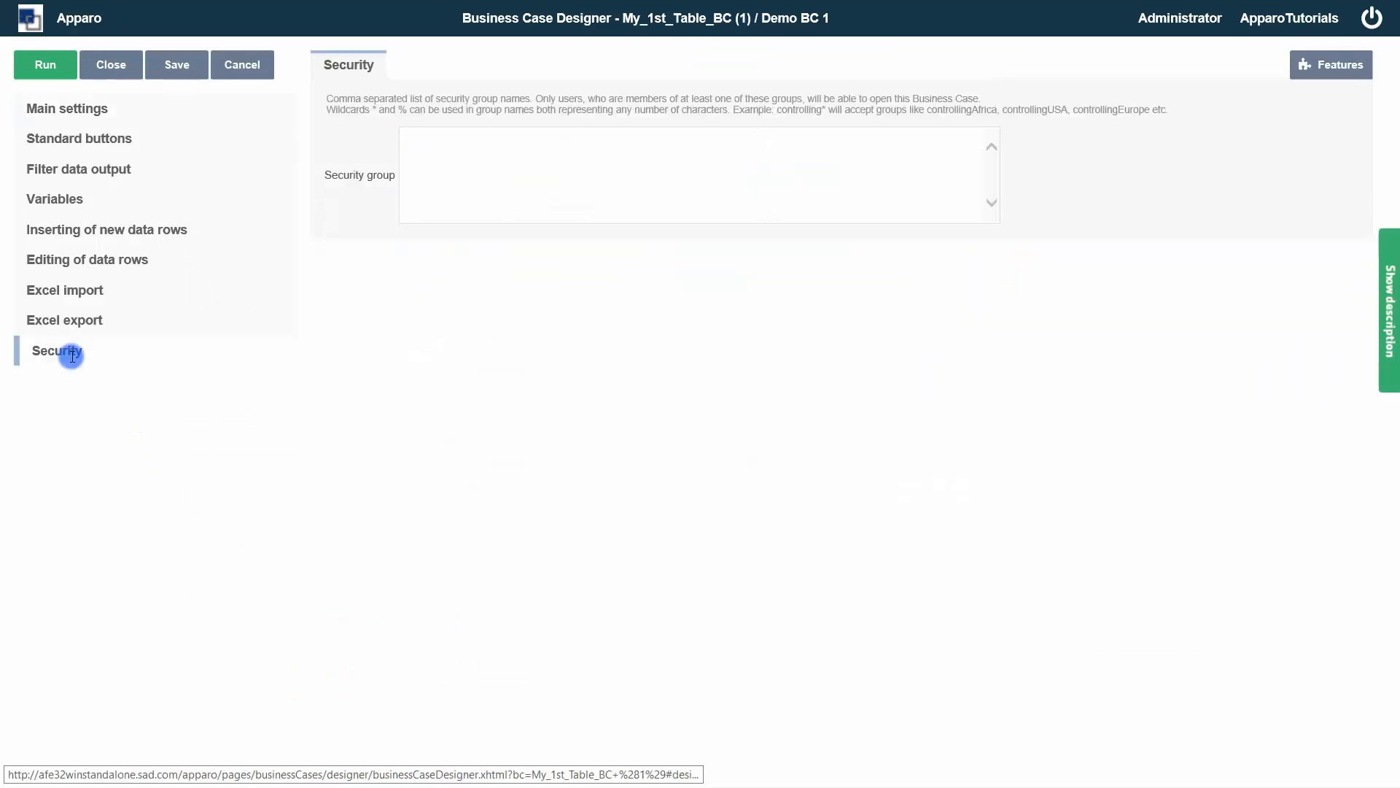
left_click(458, 181)
Enable insertion of new data rows for selected security groups only, adding the security group xxx, and return to the Business Case
left_click(128, 235)
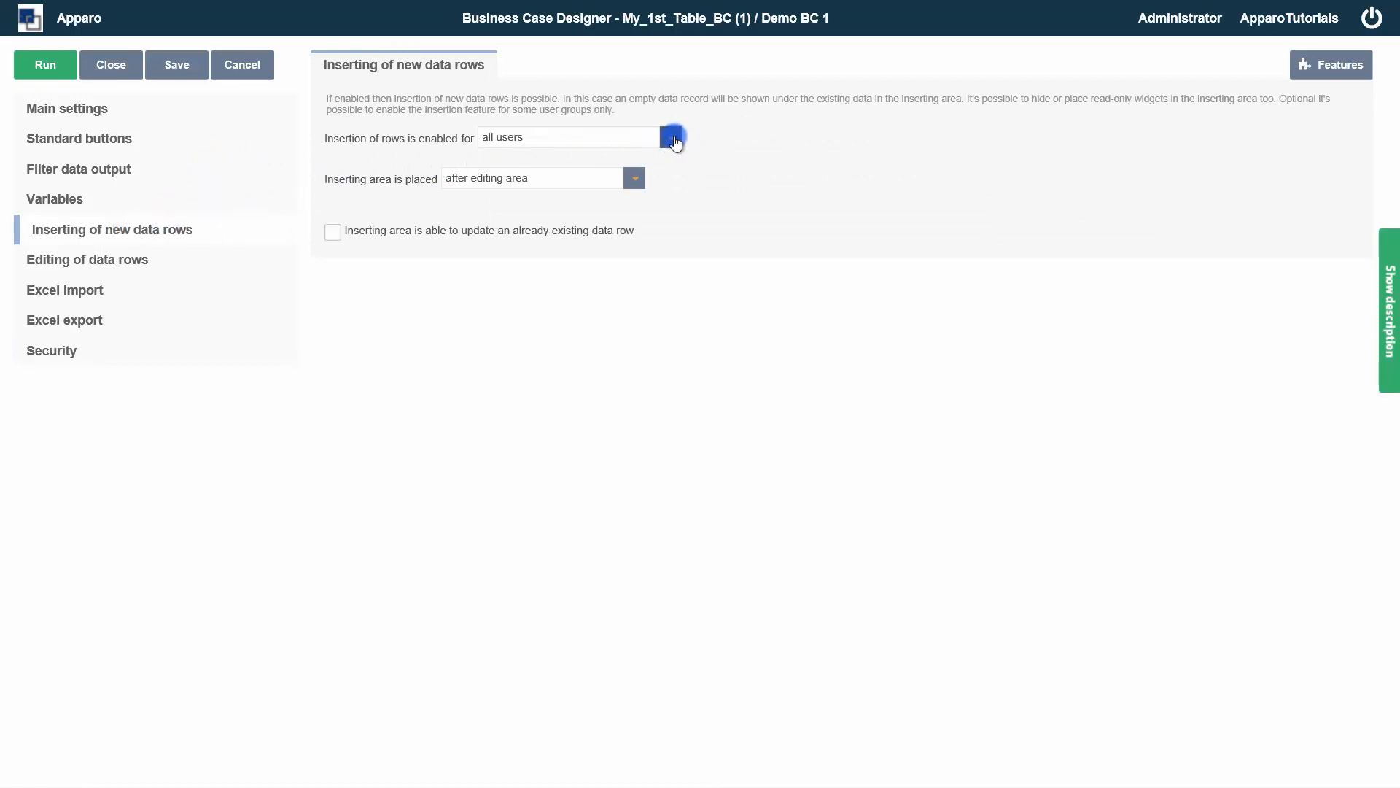
left_click(671, 138)
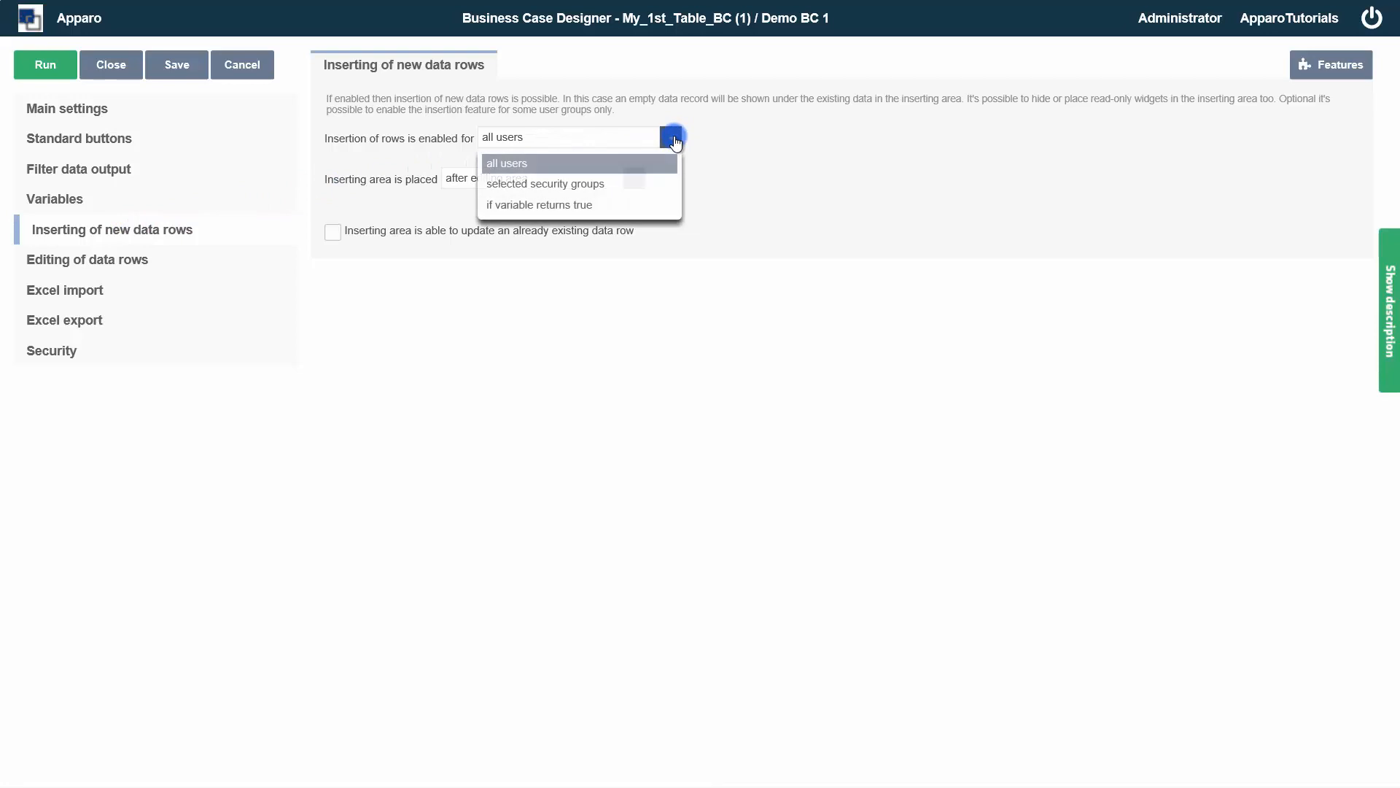
left_click(670, 183)
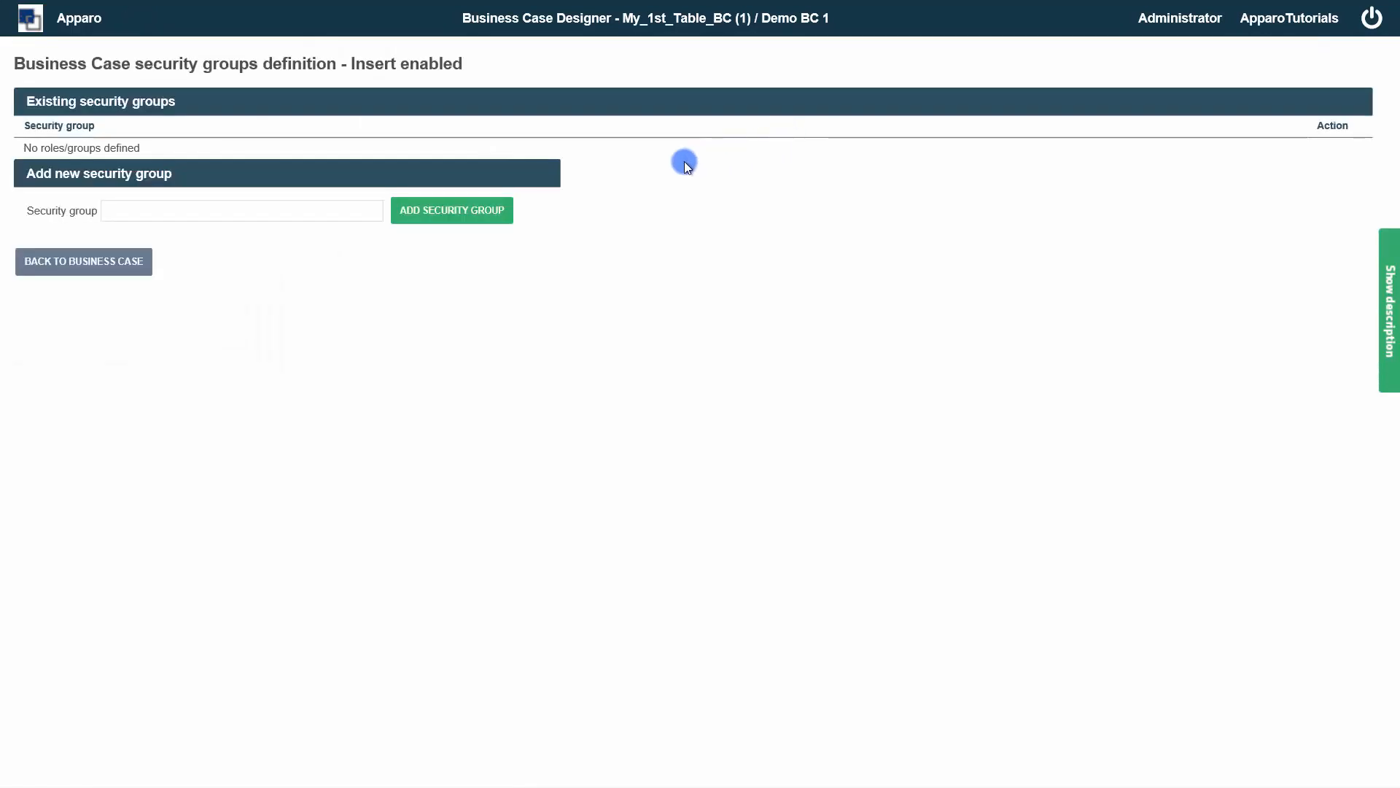
left_click(262, 214)
type("xxx")
left_click(430, 219)
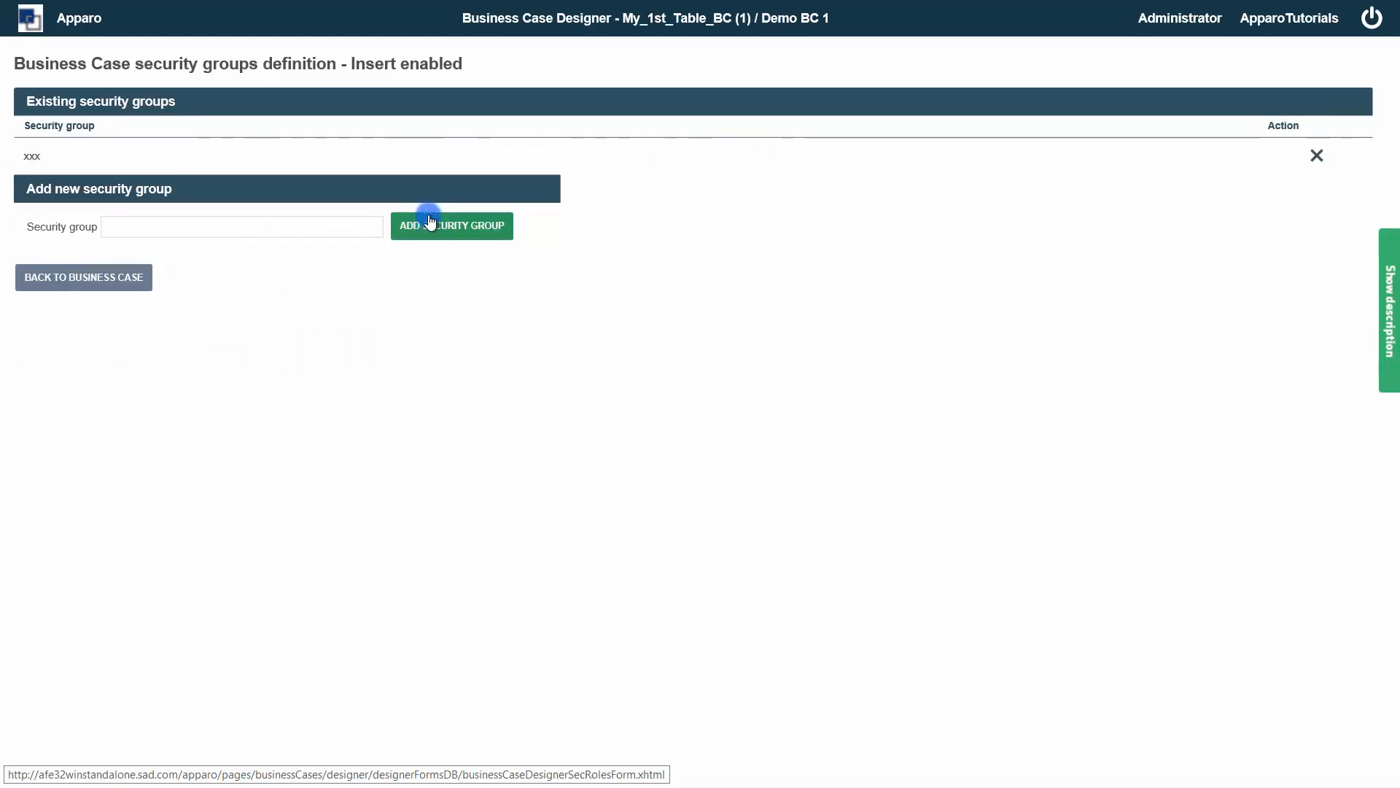
left_click(84, 277)
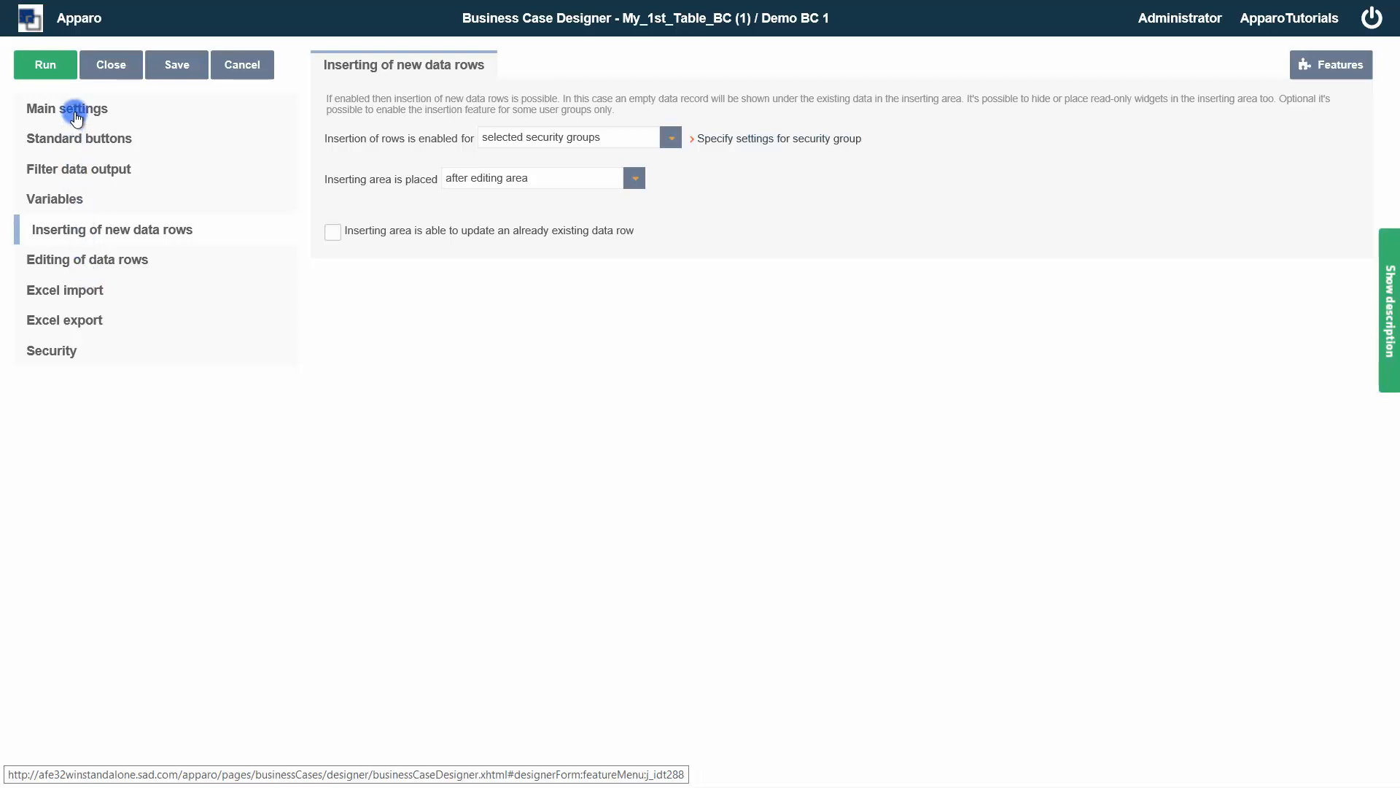
Set the PRODUCT_LINE_ID editing widget to be hidden in the edit and inserting area for selected security groups
left_click(77, 117)
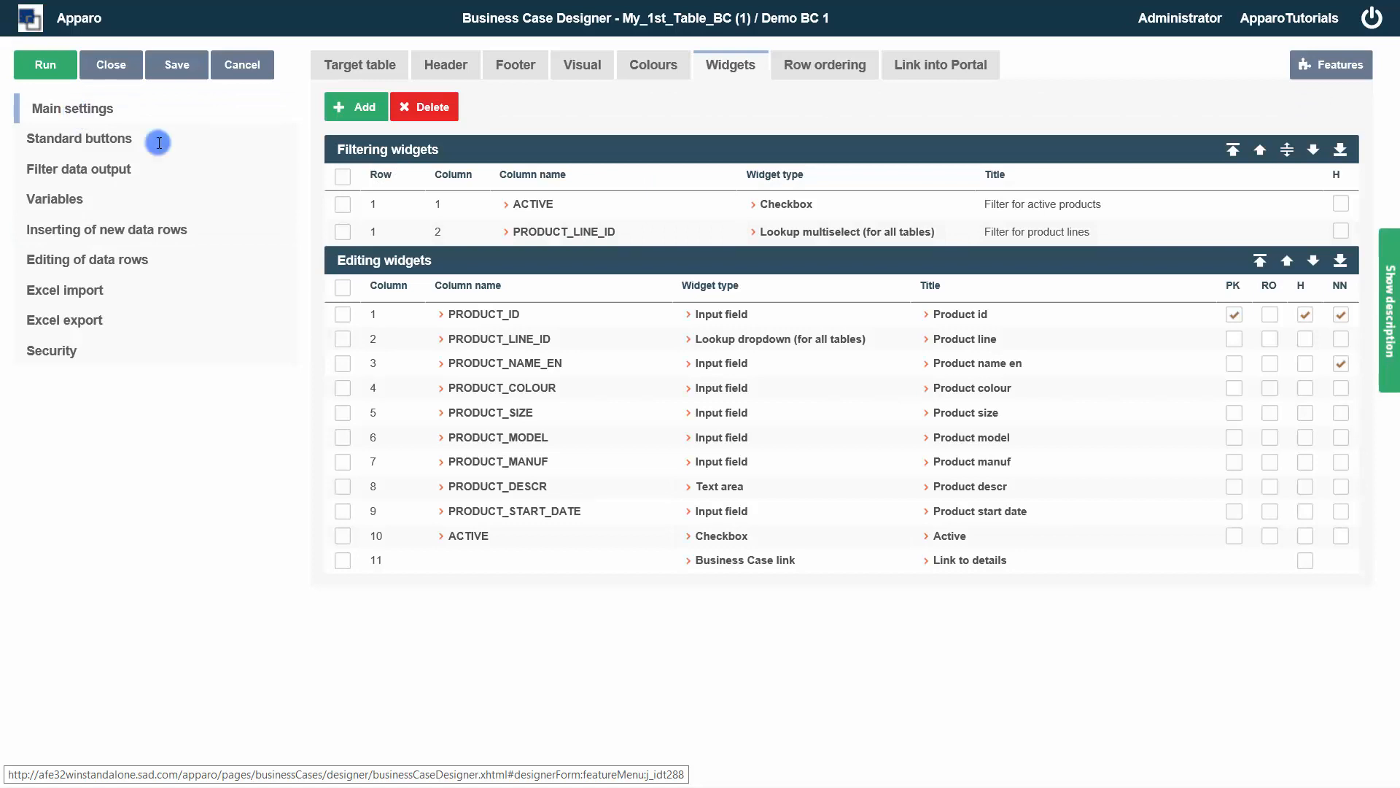
left_click(497, 340)
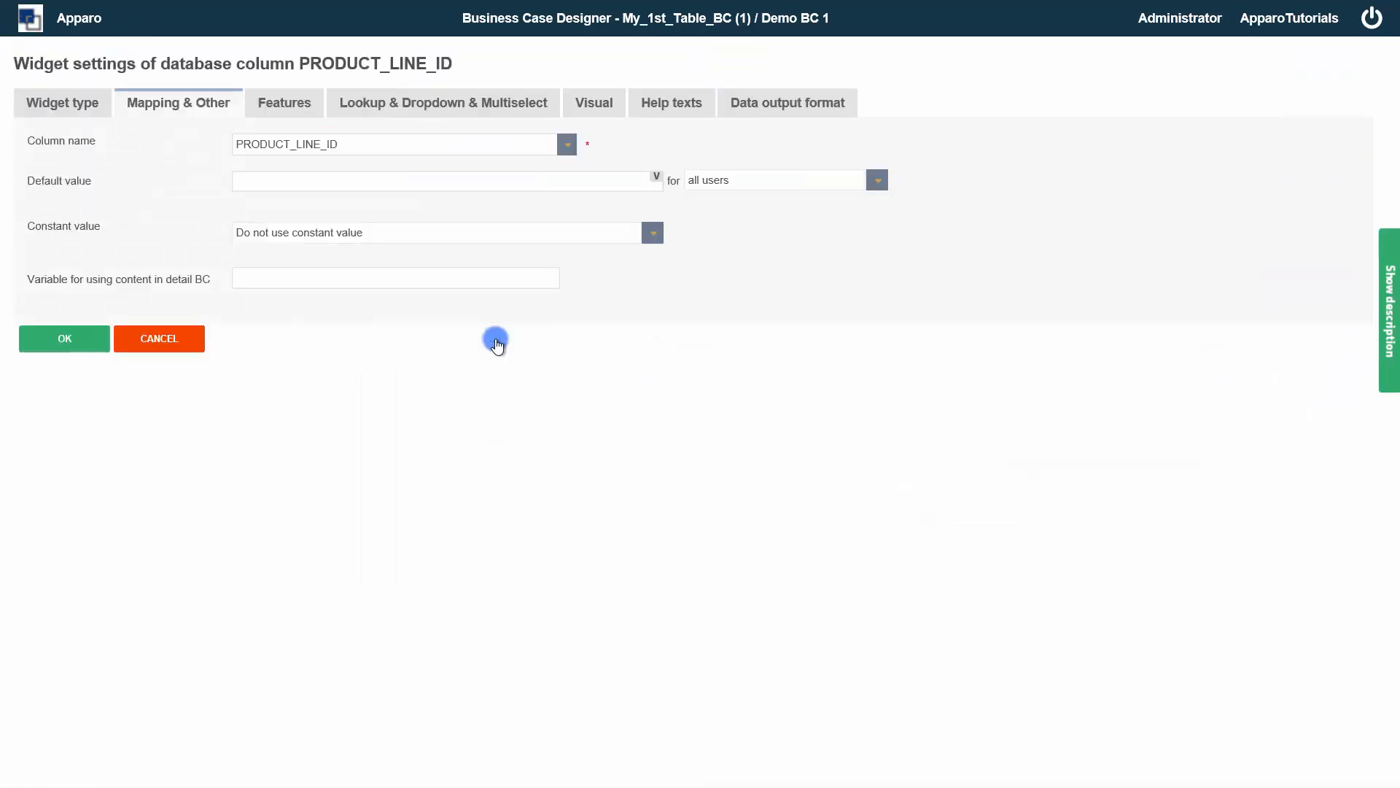
left_click(287, 112)
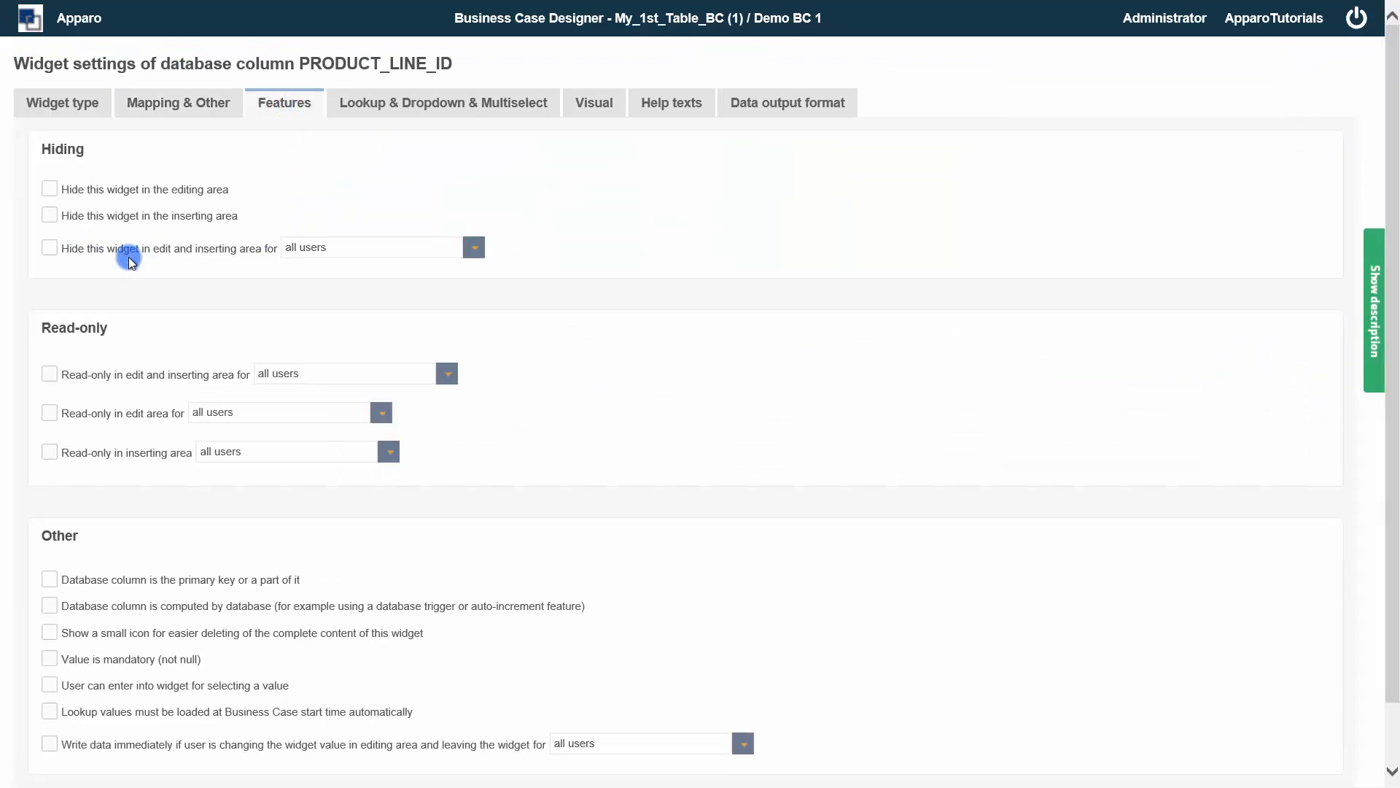
left_click(49, 248)
left_click(471, 249)
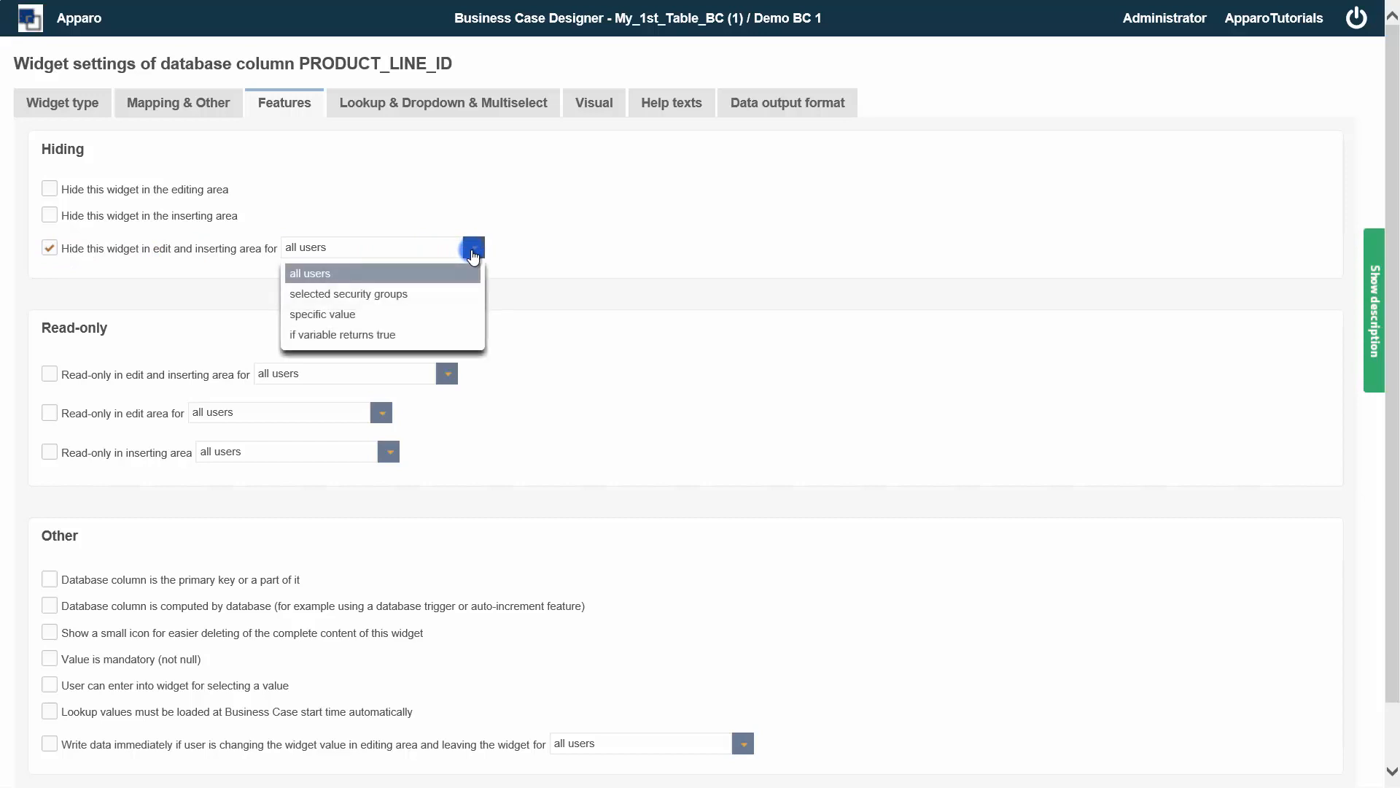
left_click(439, 298)
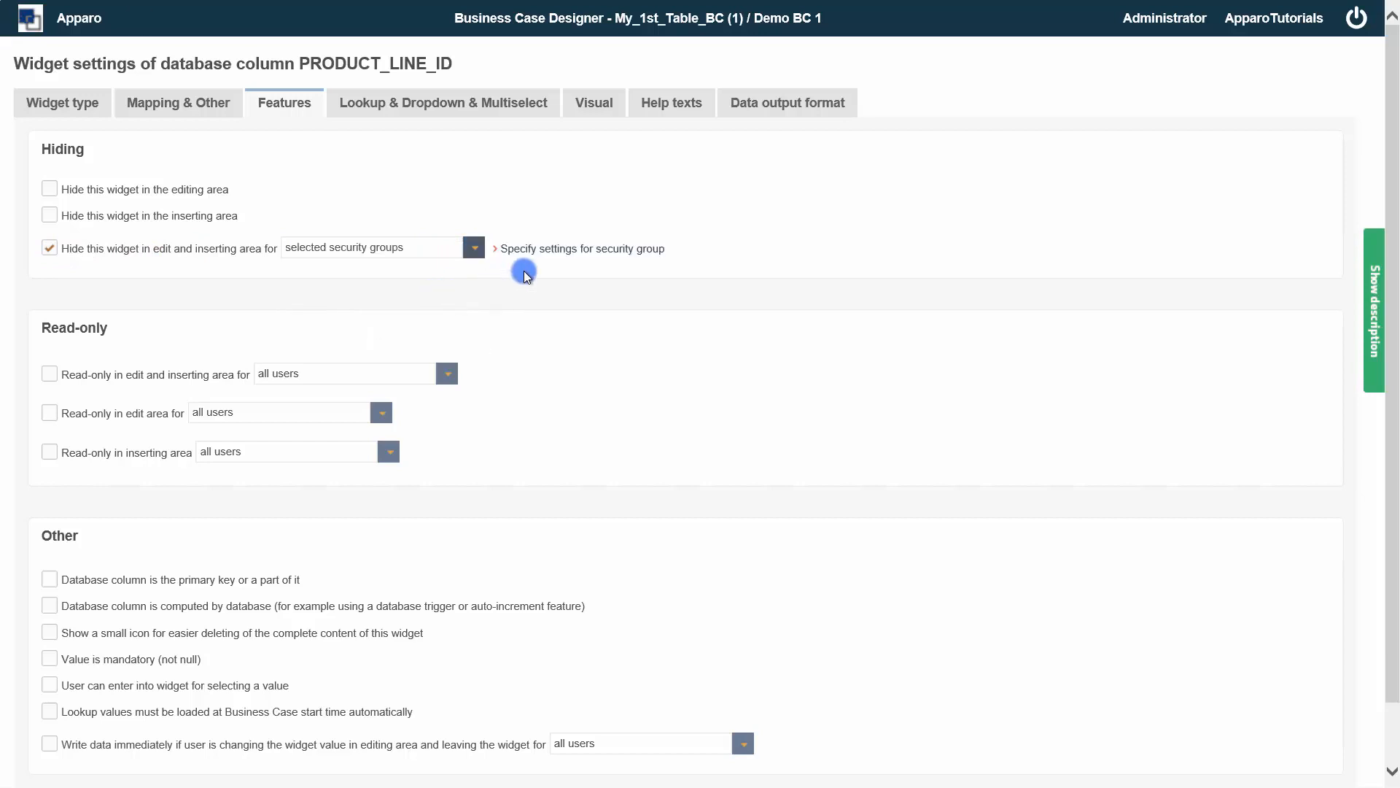